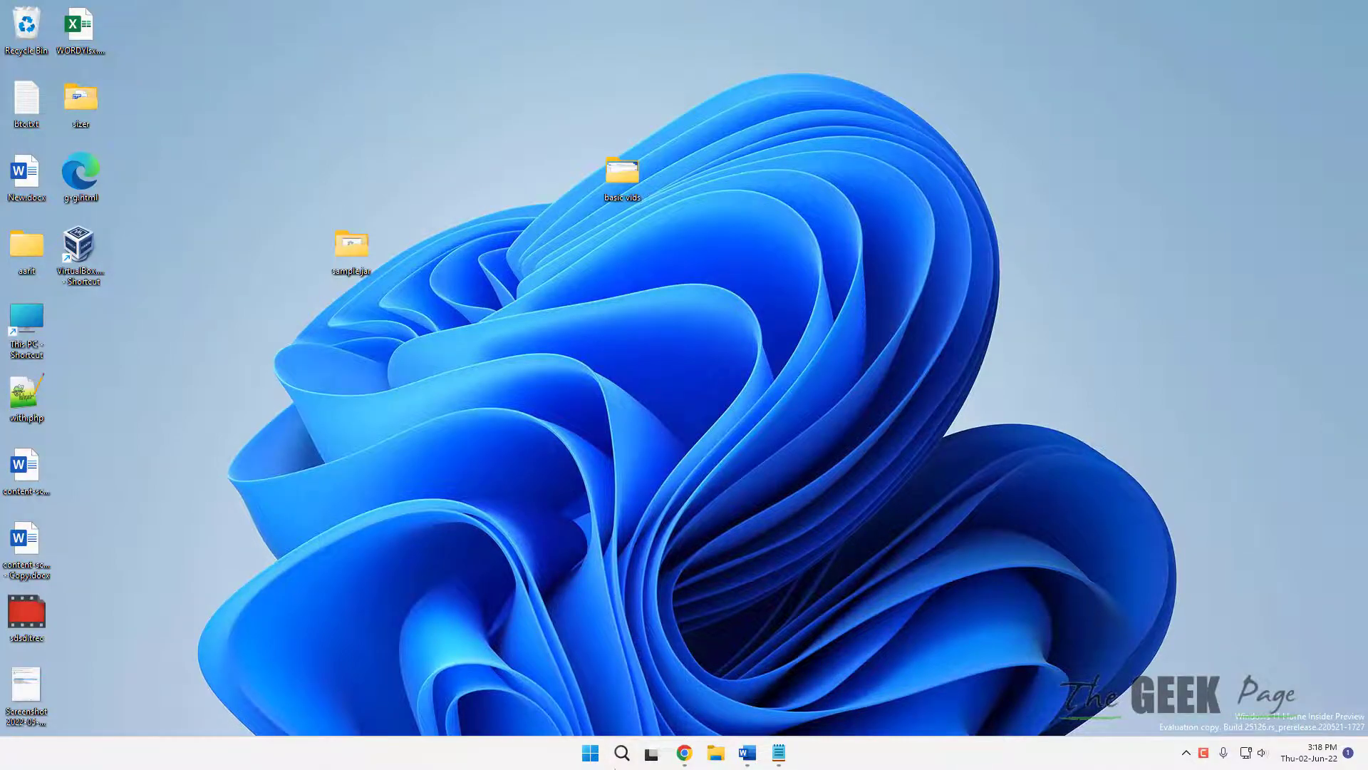
- Search for 'file explorer options' and open the File Explorer Options dialog
key(super+s)
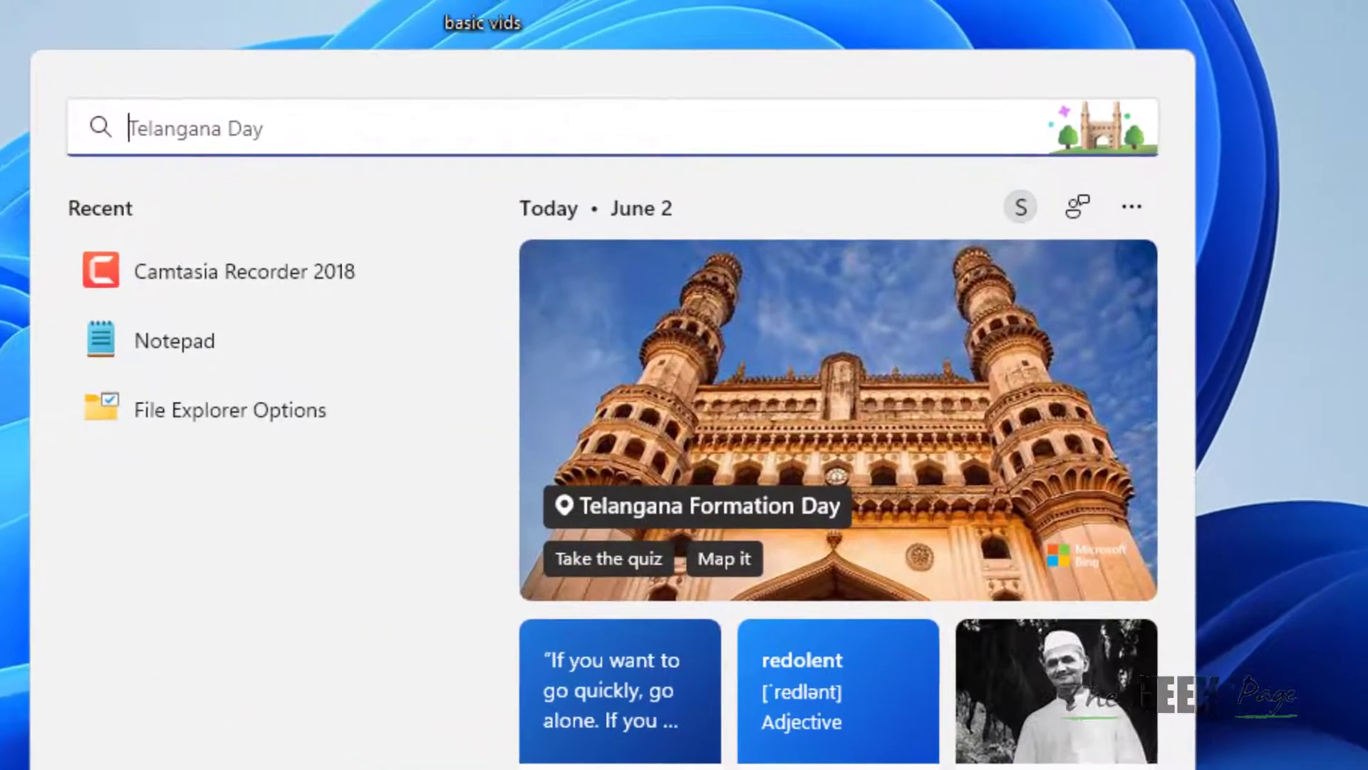
text(file)
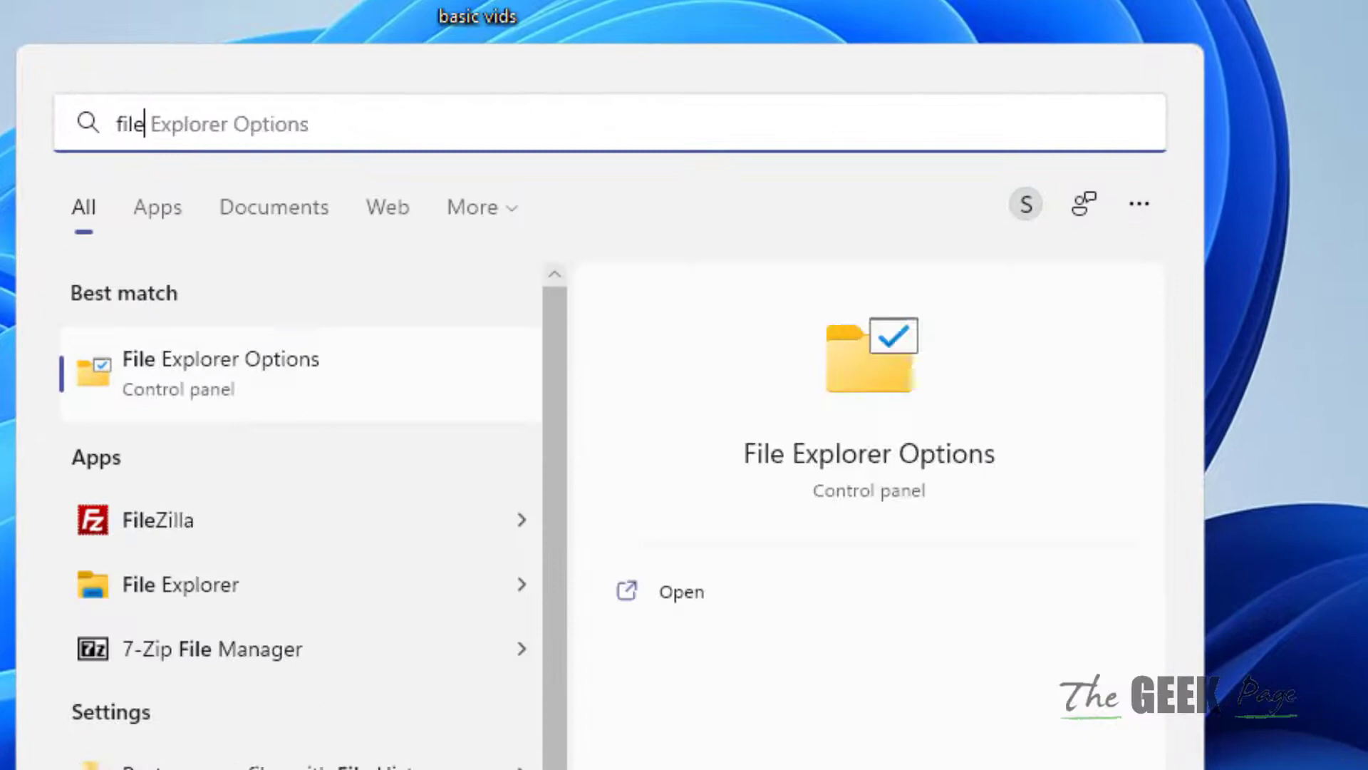
text( exp)
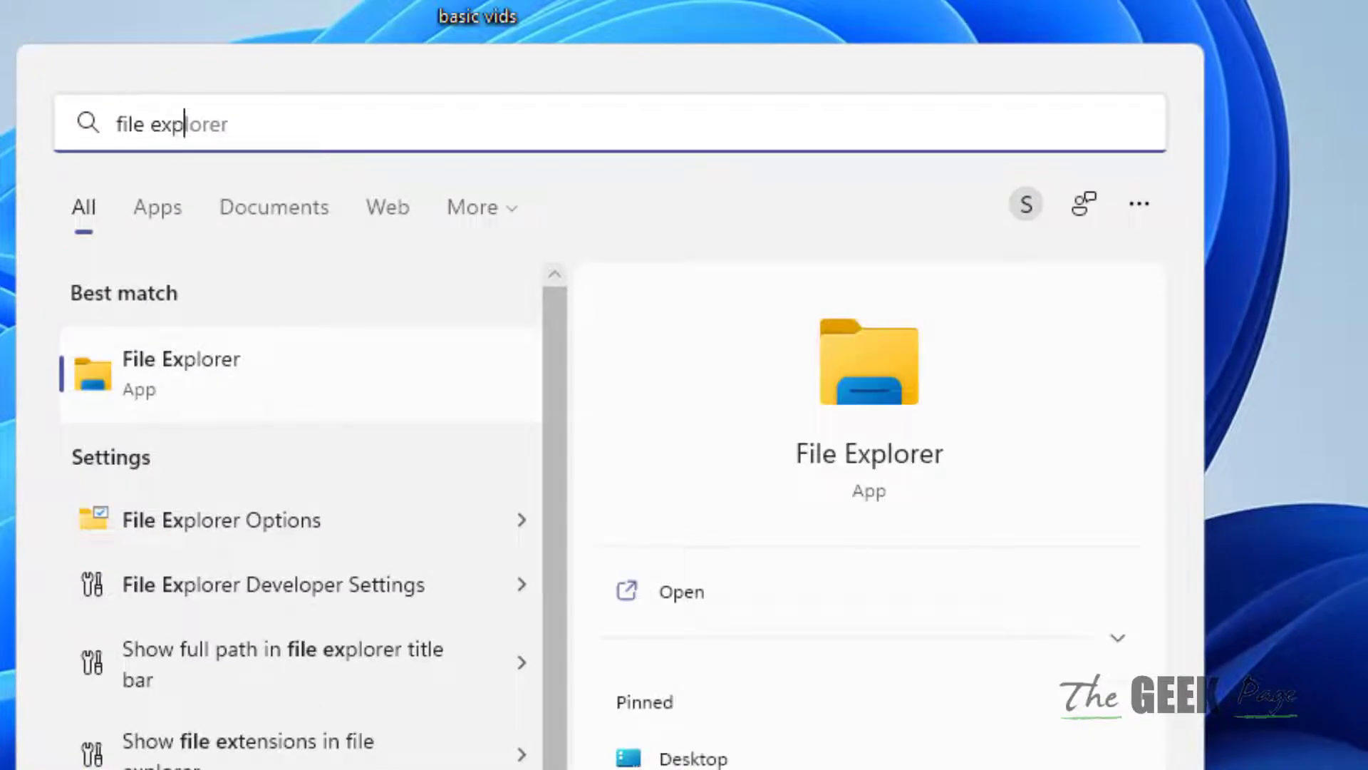
text(lorer optio)
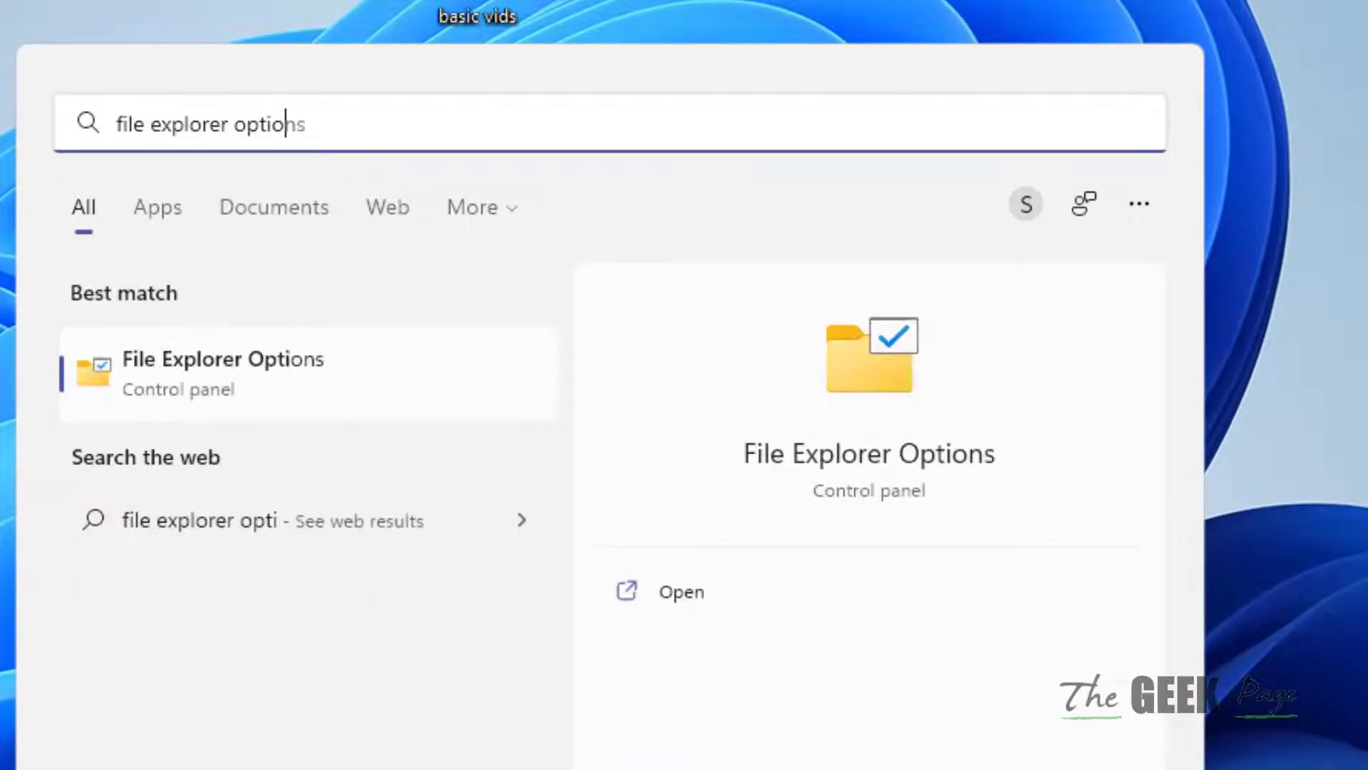
text(ns)
click(142, 388)
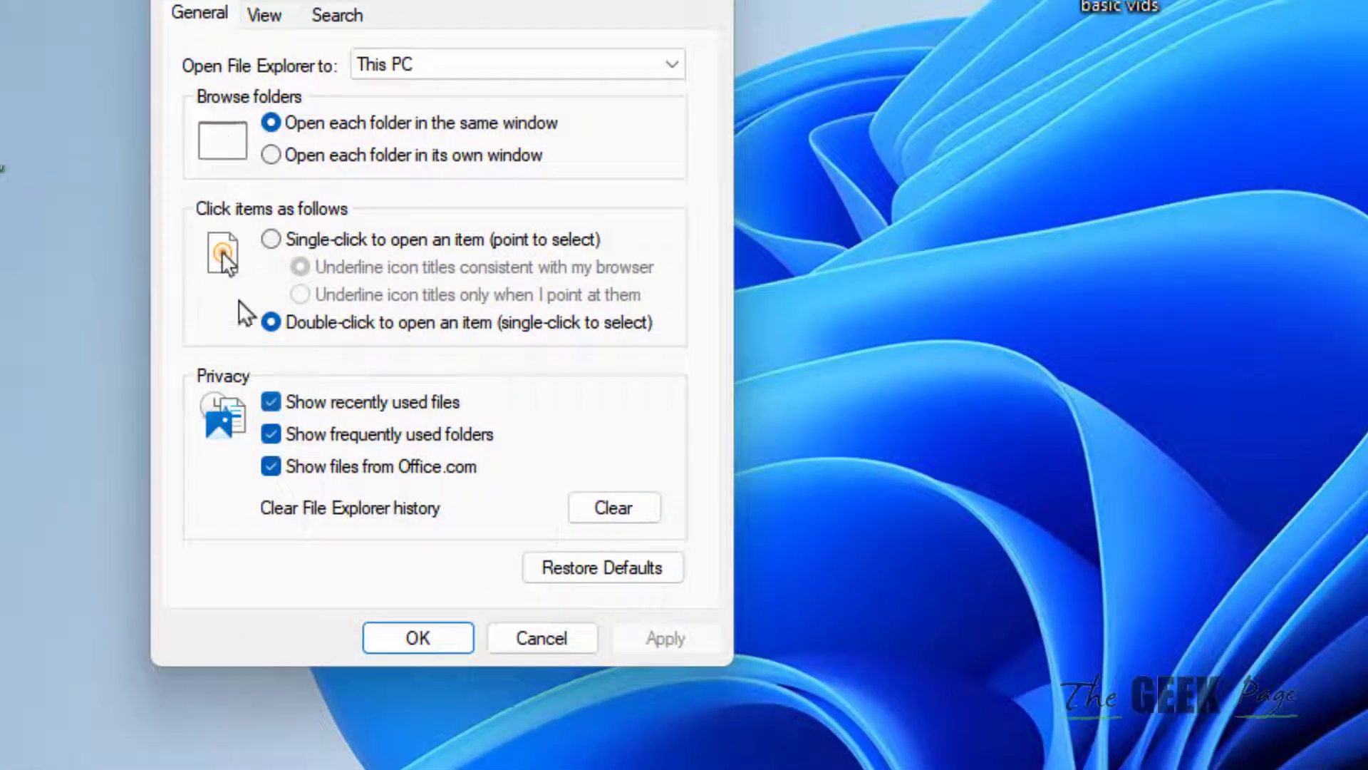
- Uncheck recent files, frequent folders and Office.com files, clear Explorer history, and apply with OK
click(271, 401)
click(270, 434)
click(271, 468)
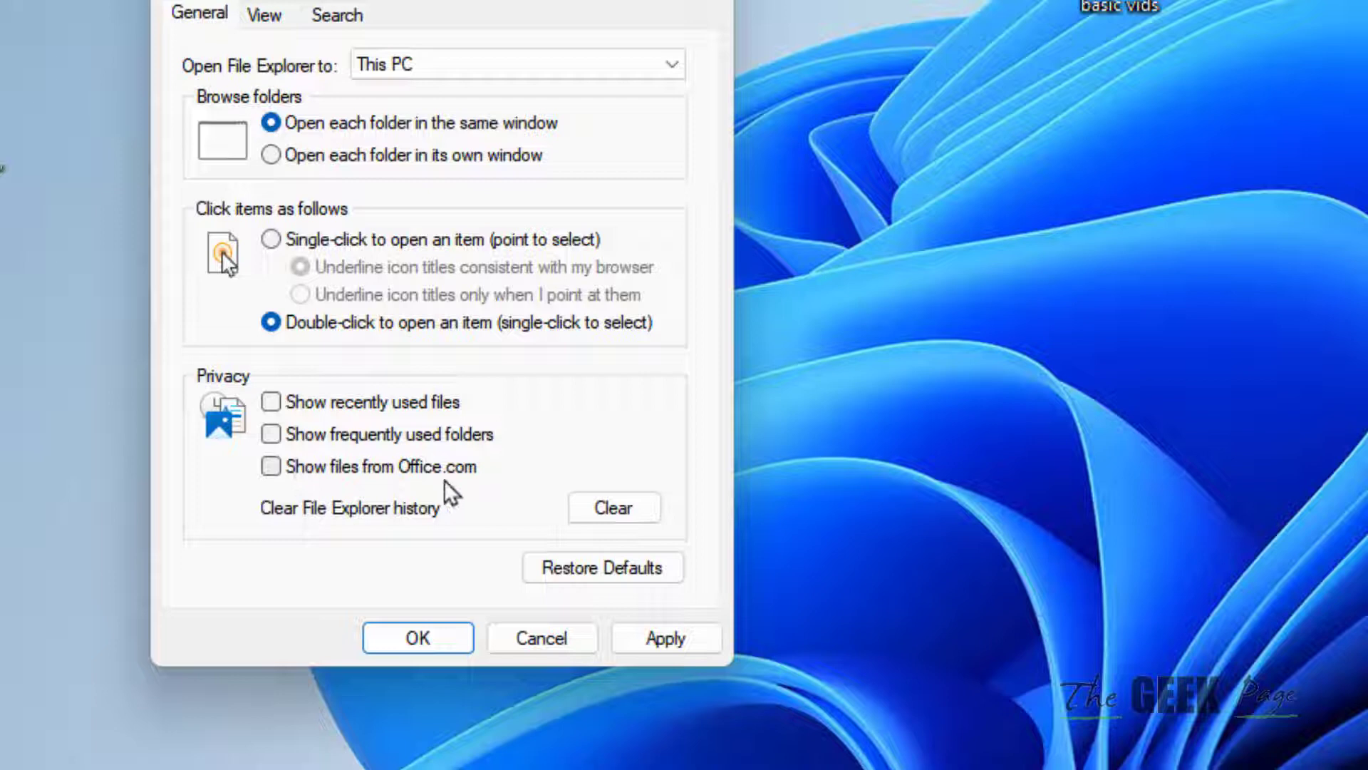
click(620, 508)
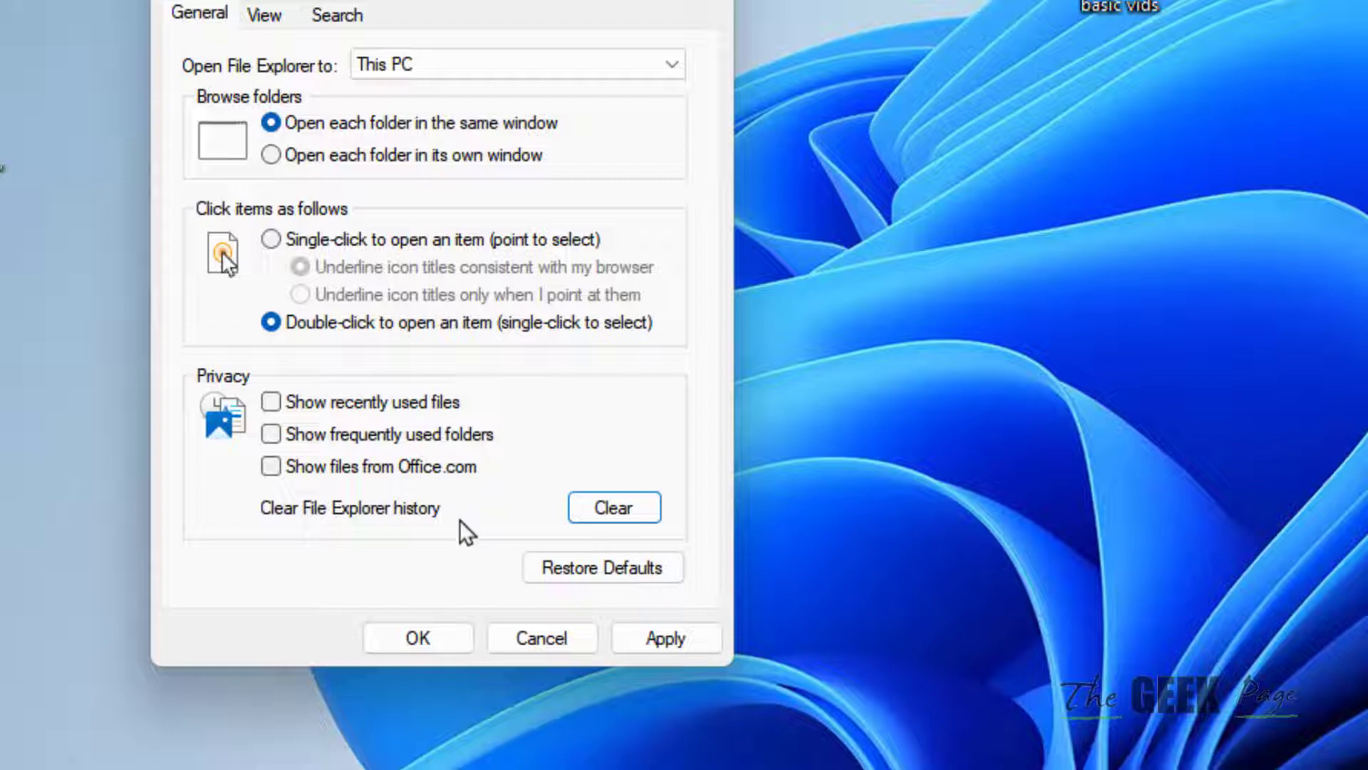
click(665, 638)
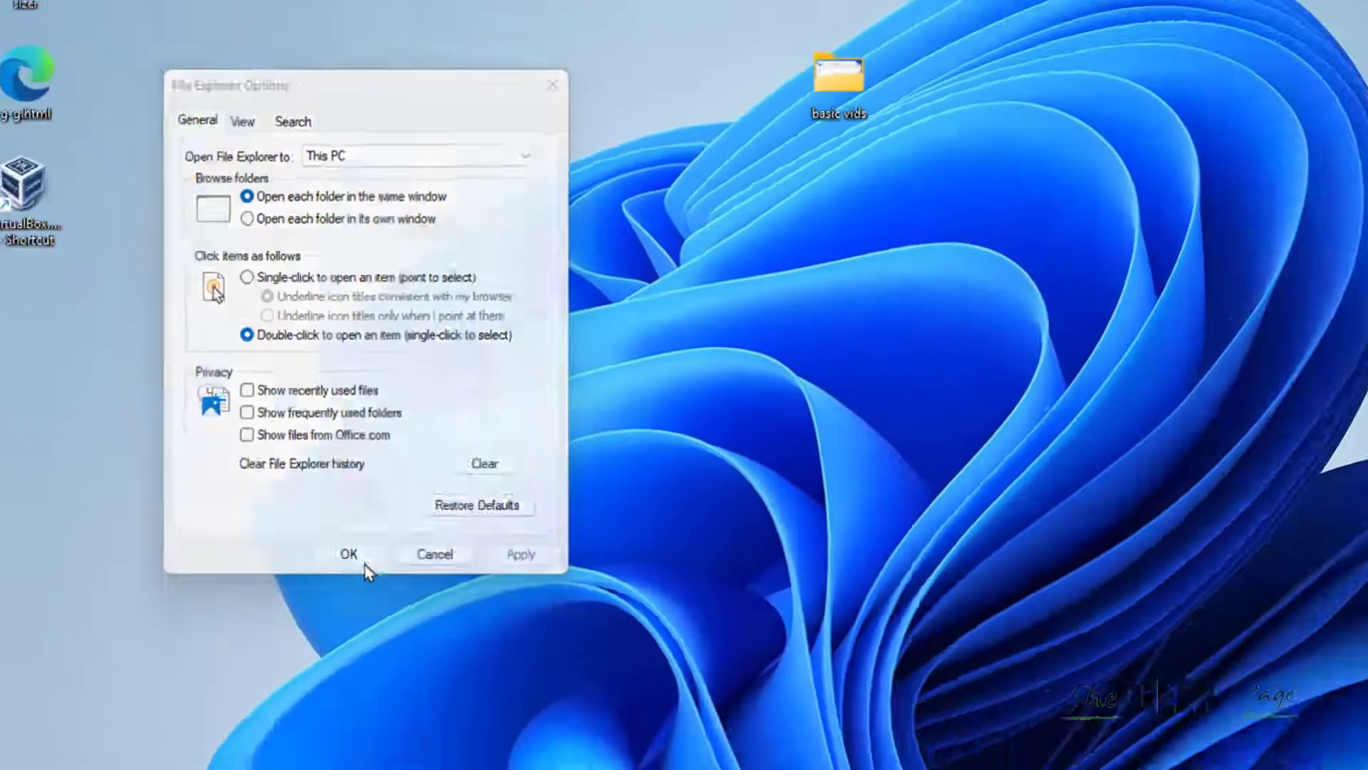
click(350, 556)
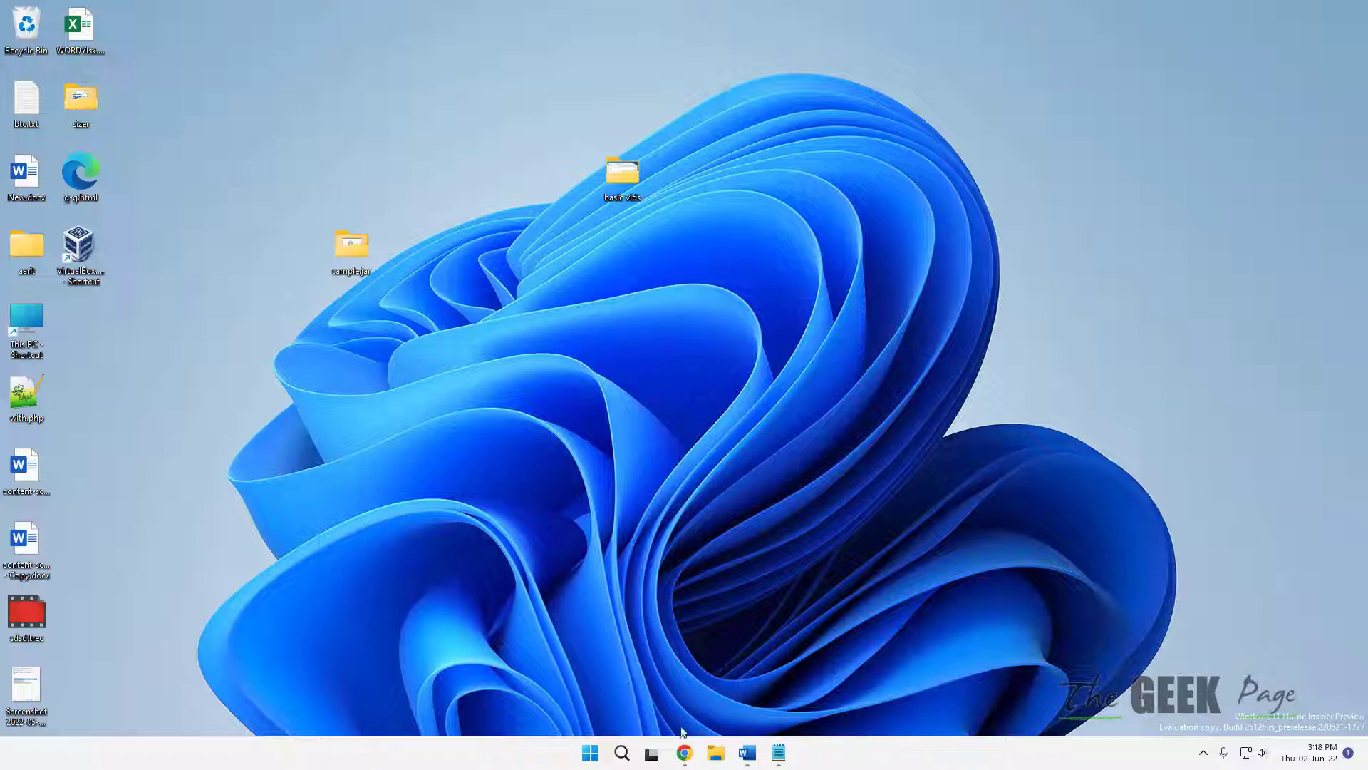
- Show This PC in File Explorer and bring up the Pictures folder's shortcut menu
click(714, 754)
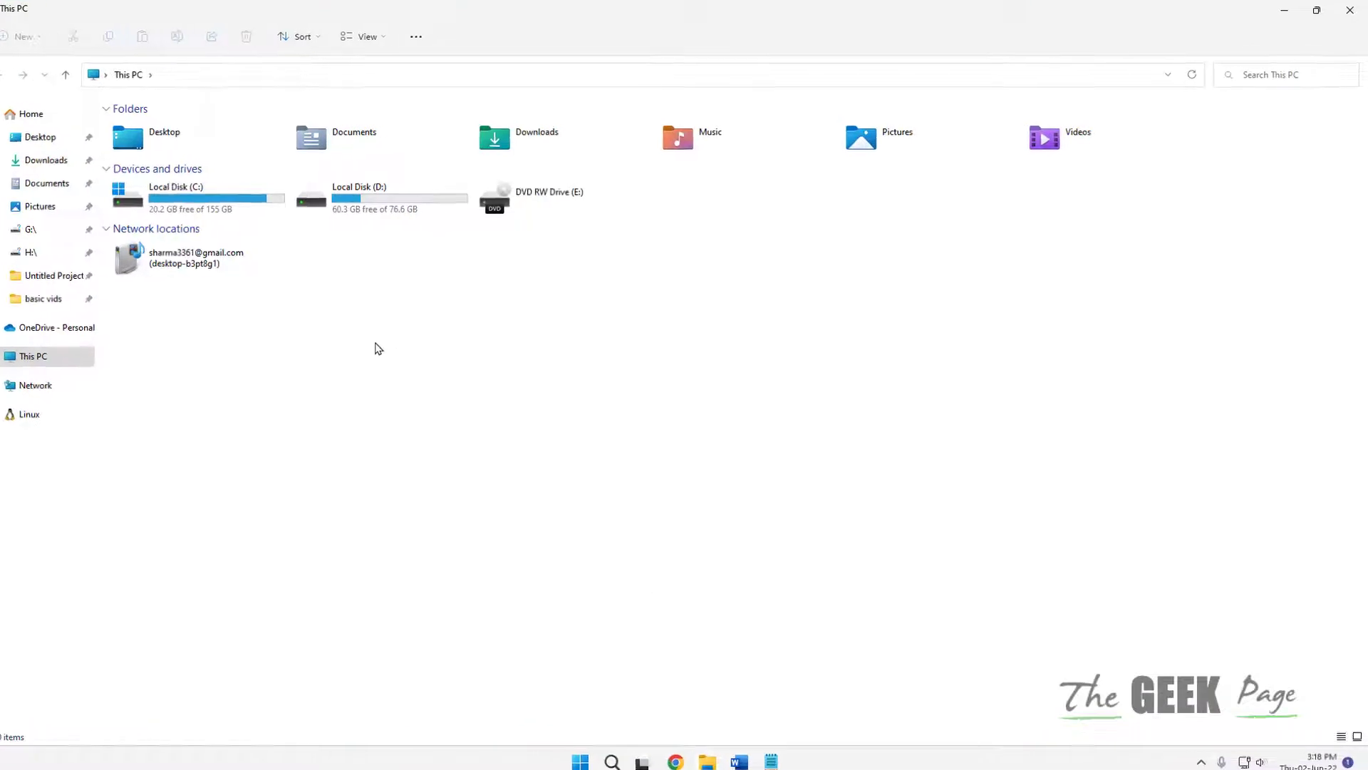
click(614, 232)
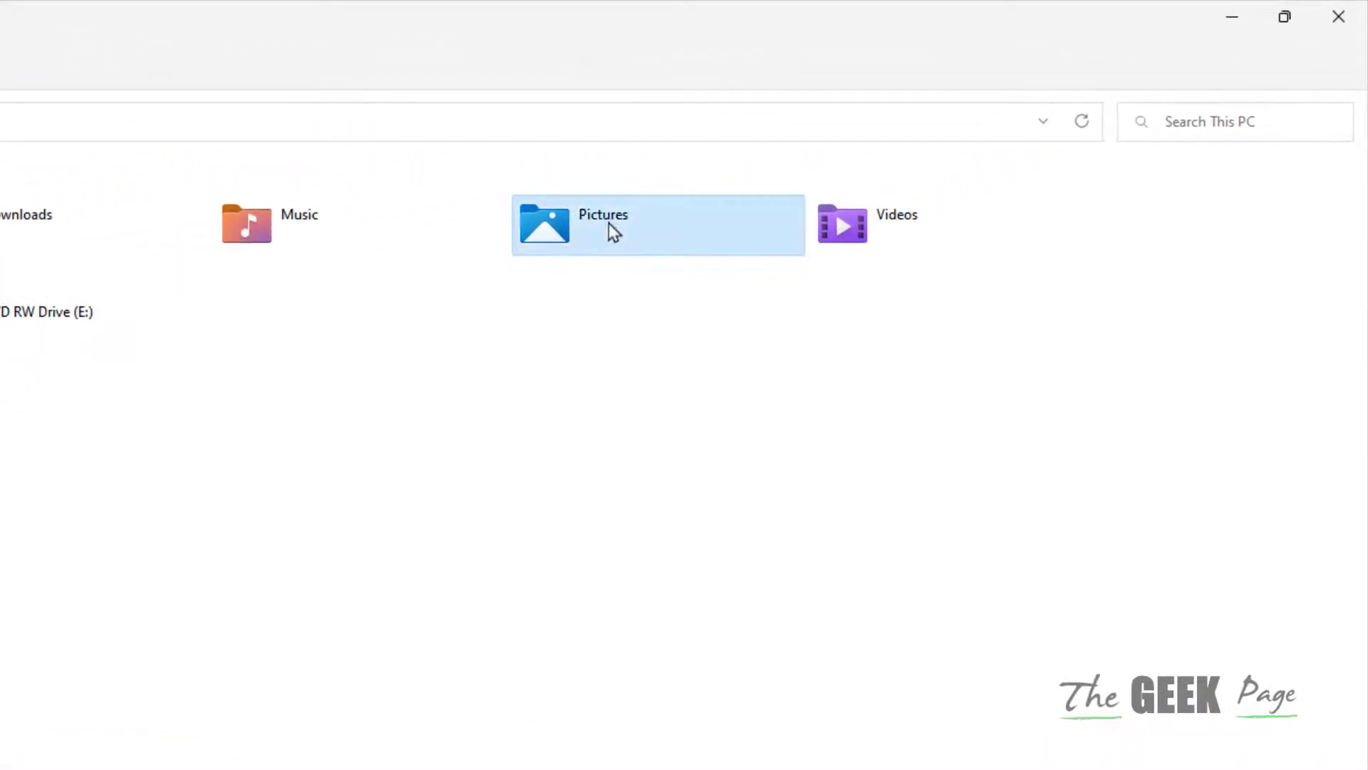
click(876, 226)
click(268, 227)
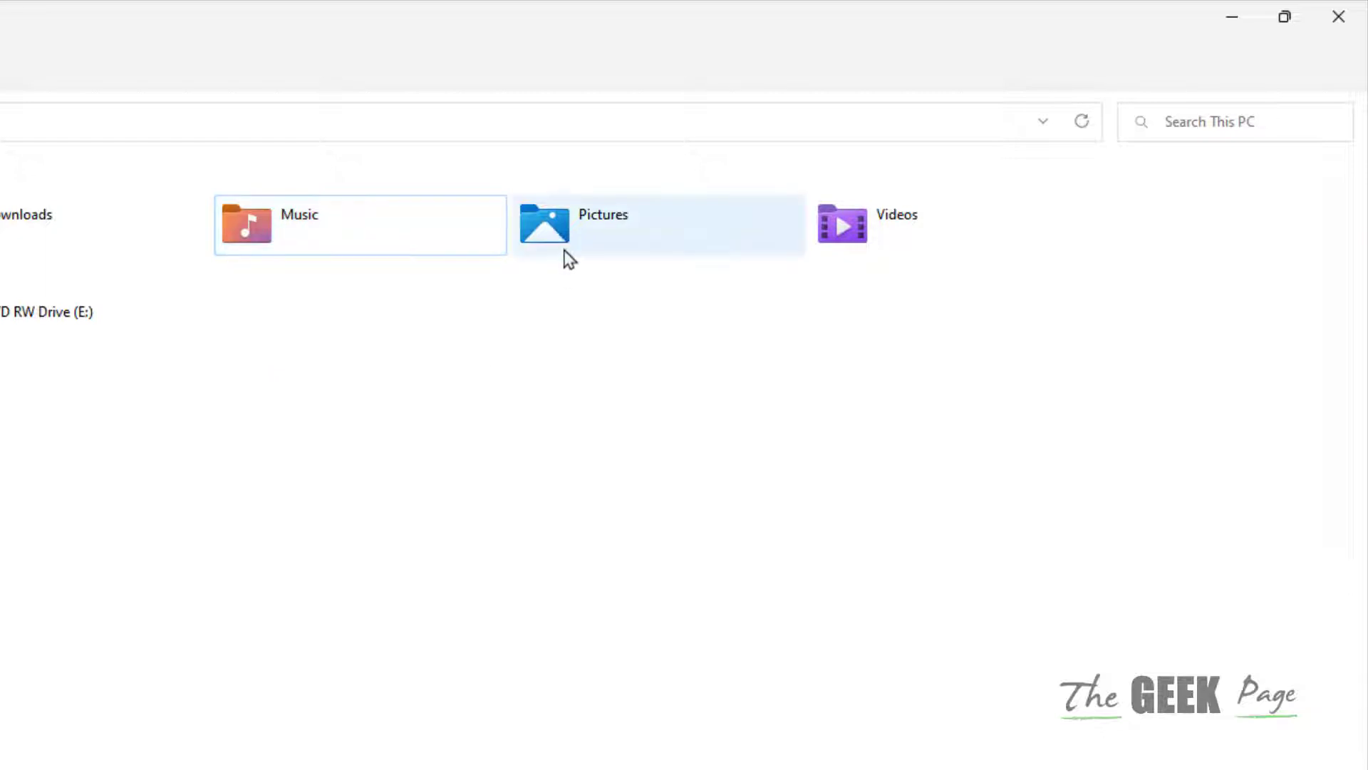
mouse_move(603, 224)
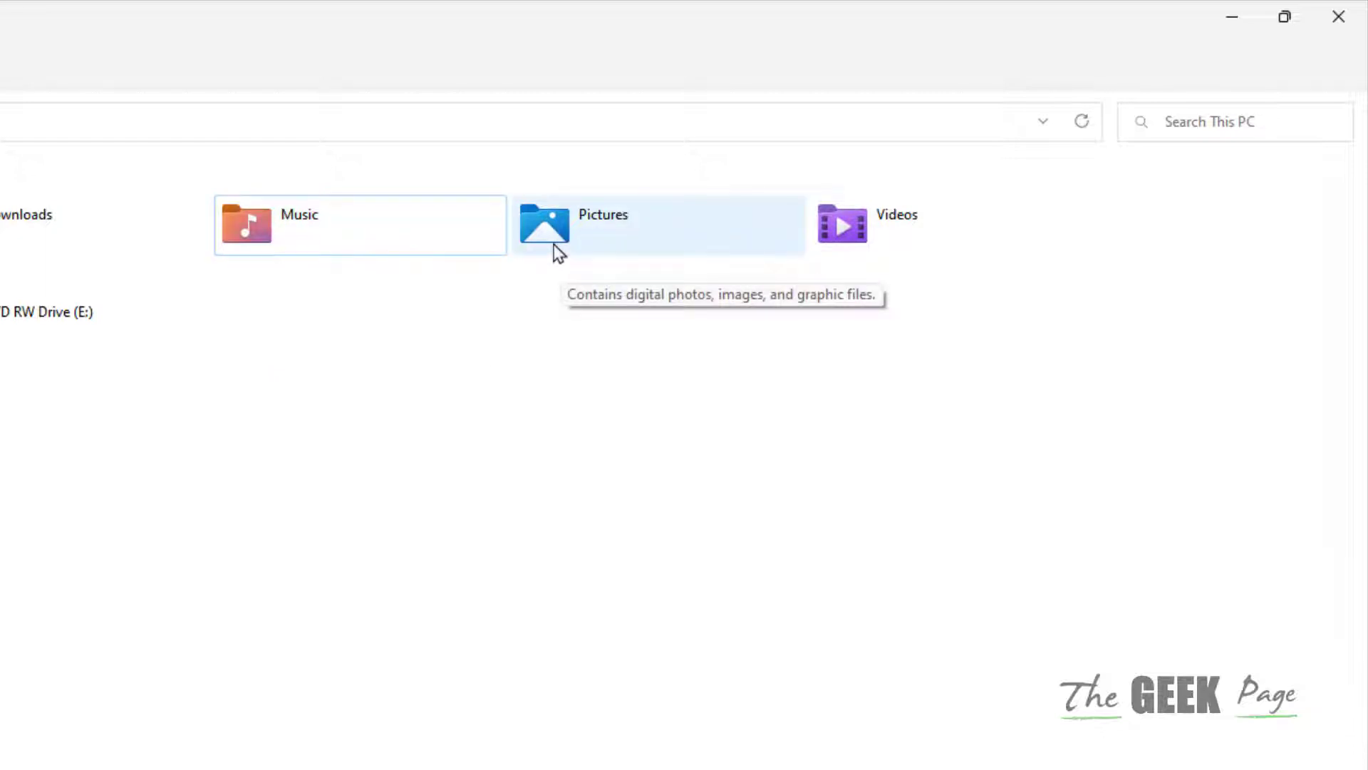
right_click(556, 248)
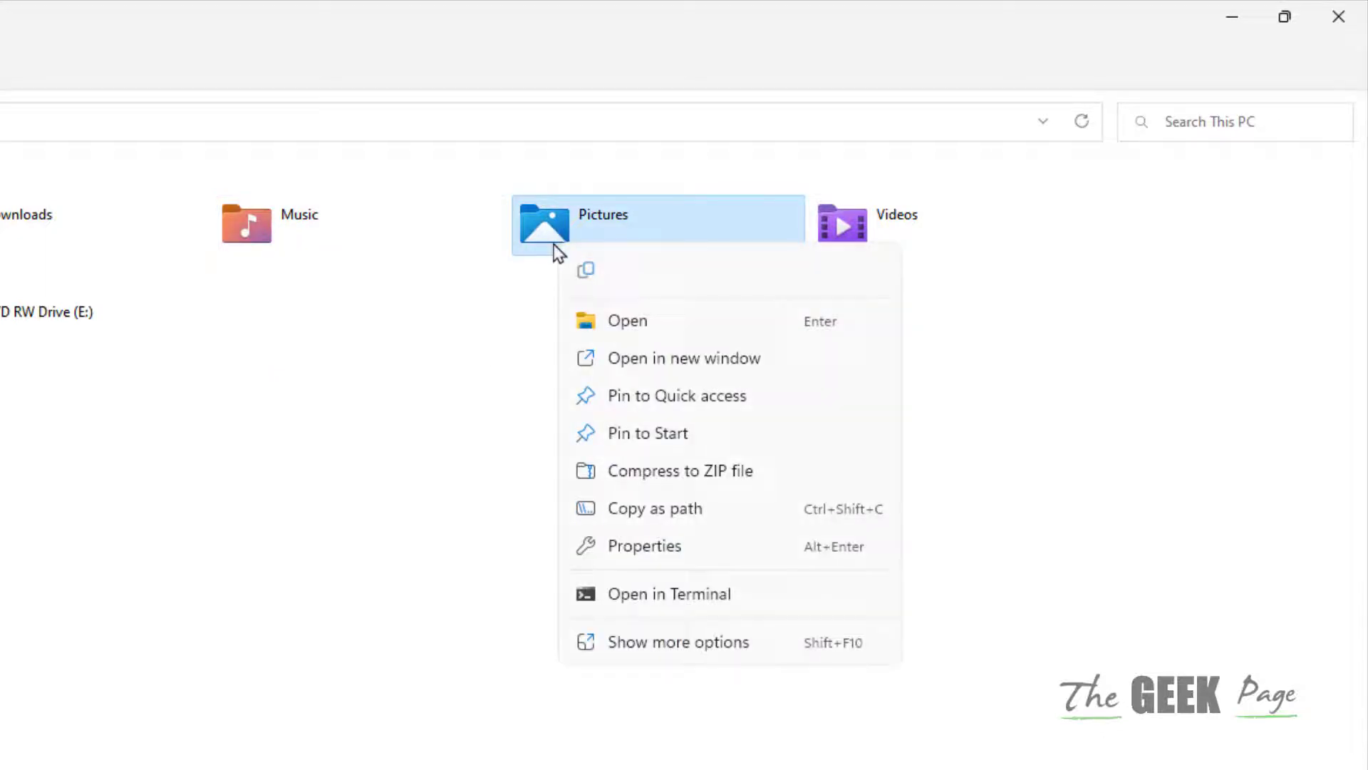
- In Pictures Properties' Customize tab, optimize the folder for General items and apply
click(645, 551)
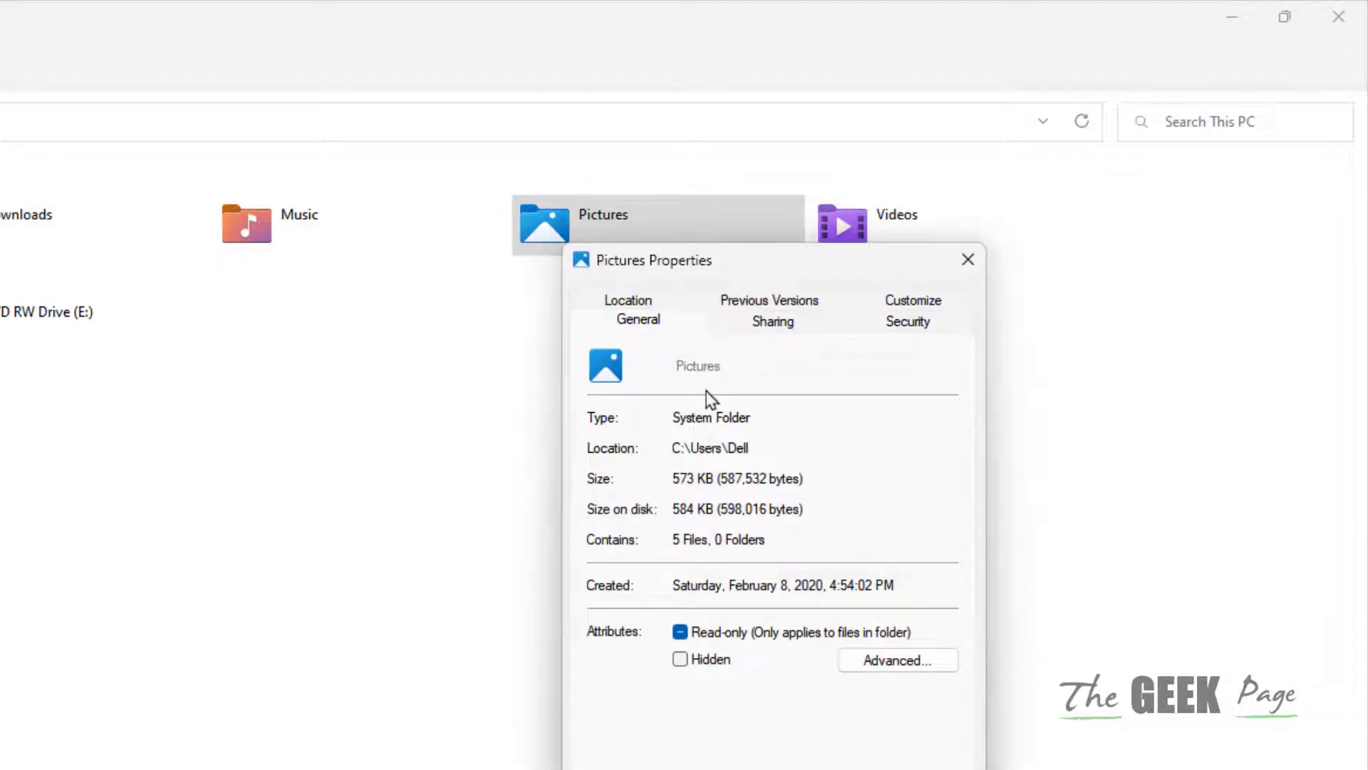
click(912, 300)
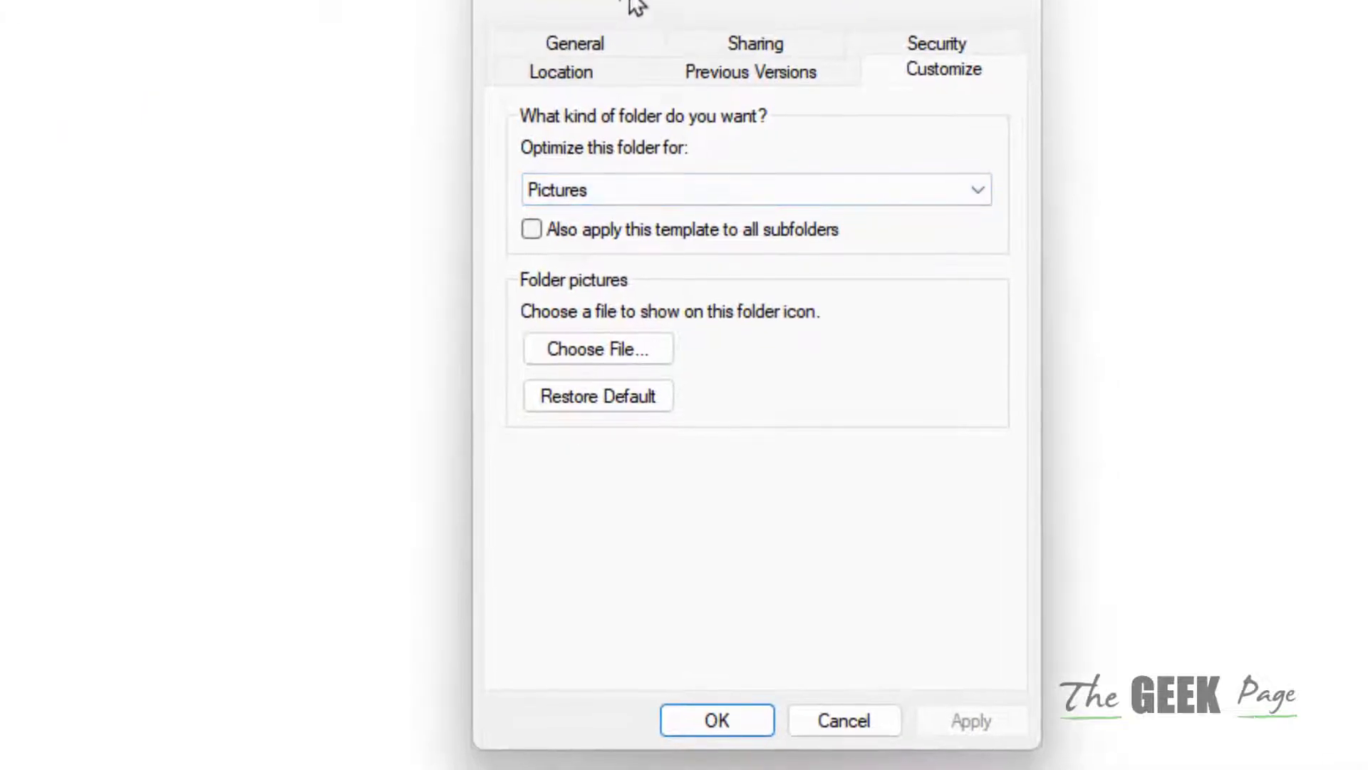
click(487, 273)
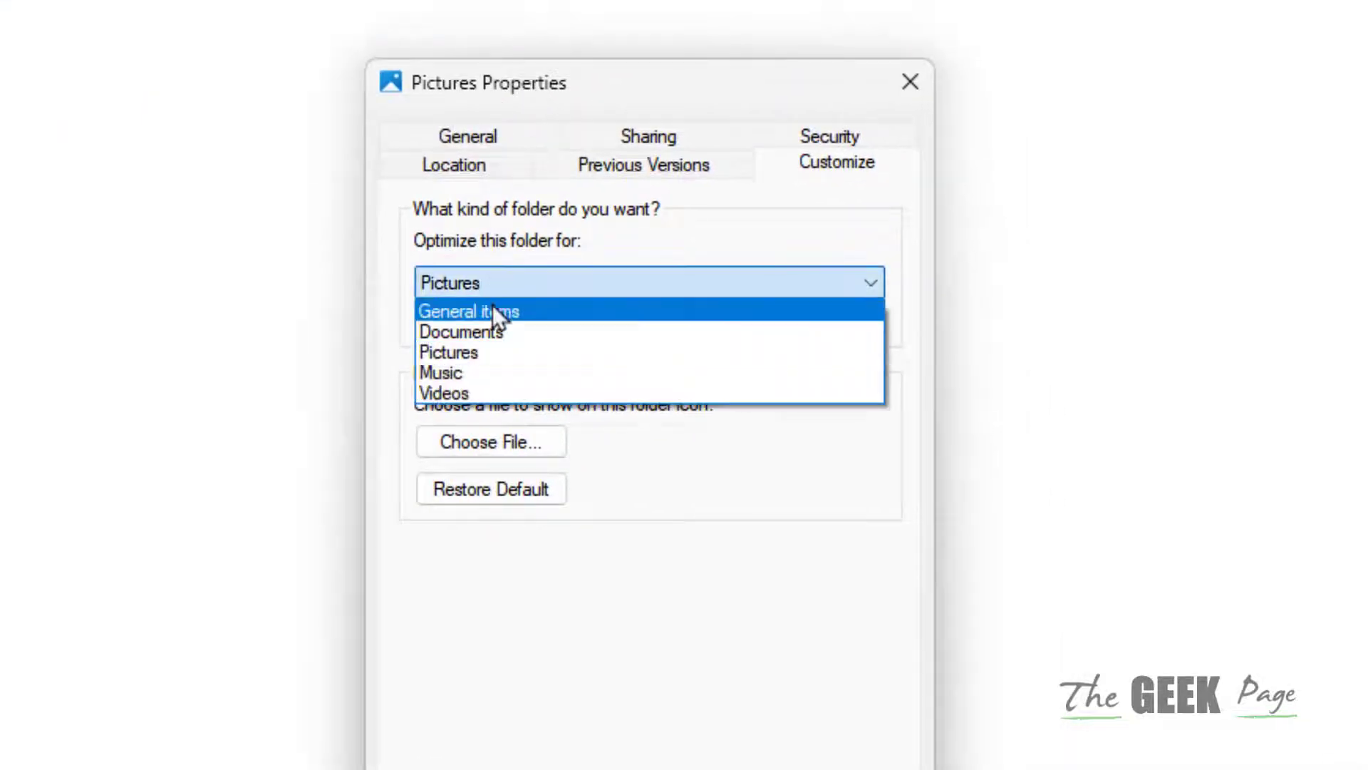
click(476, 353)
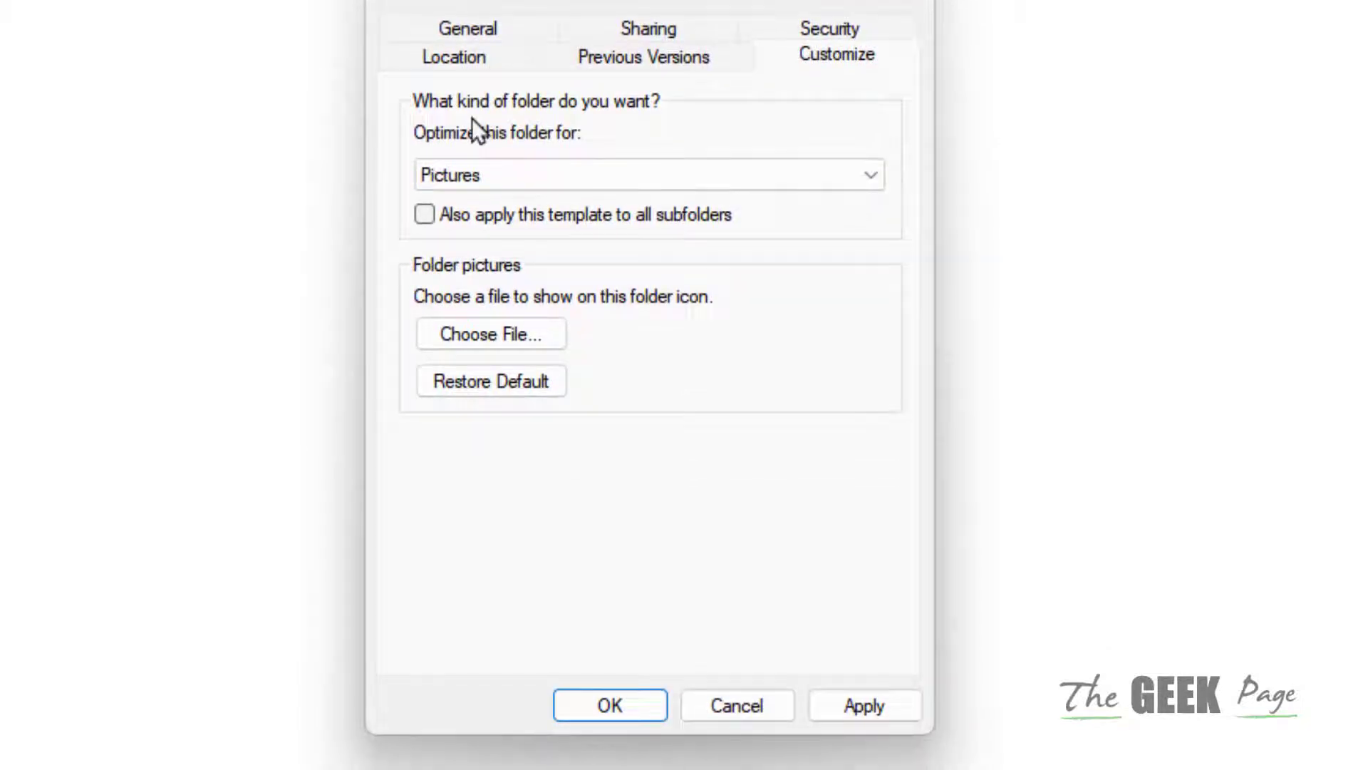
click(548, 166)
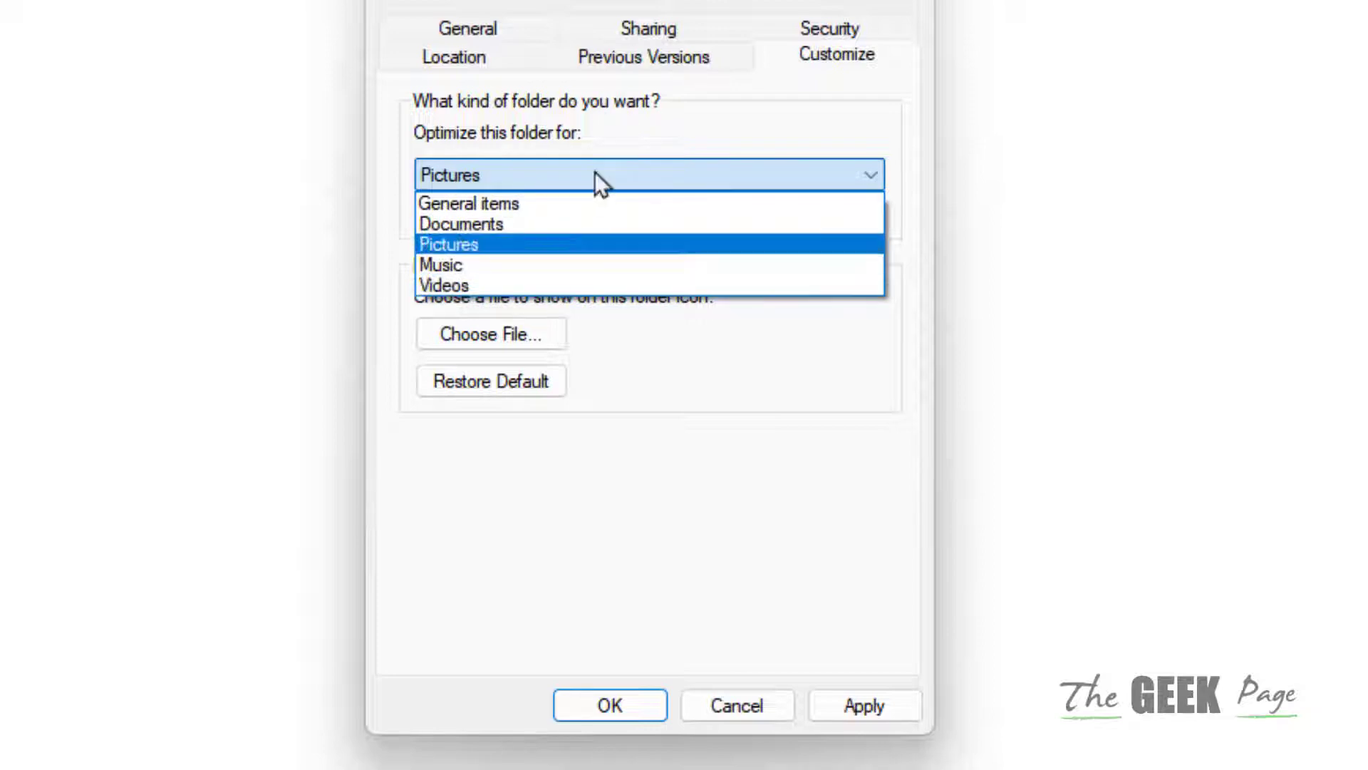
click(594, 107)
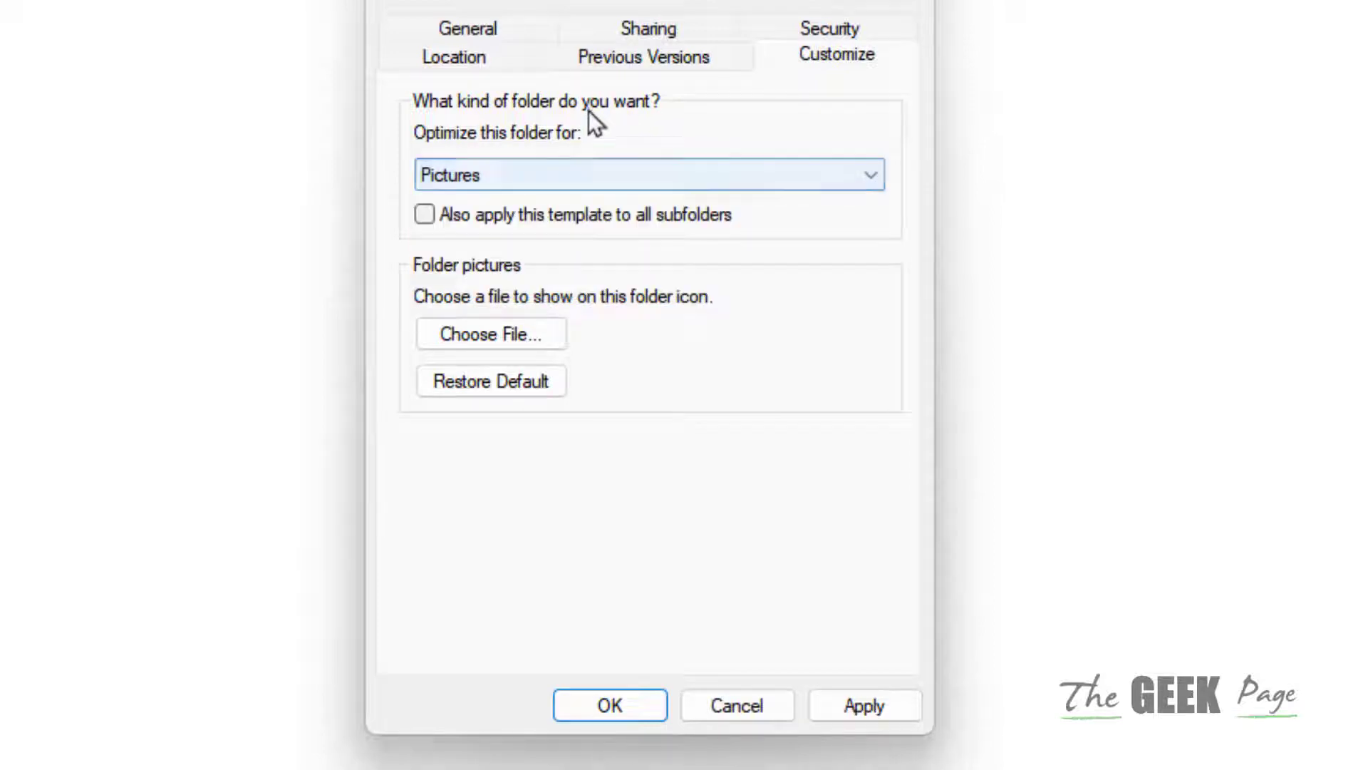
click(541, 172)
click(494, 204)
click(896, 713)
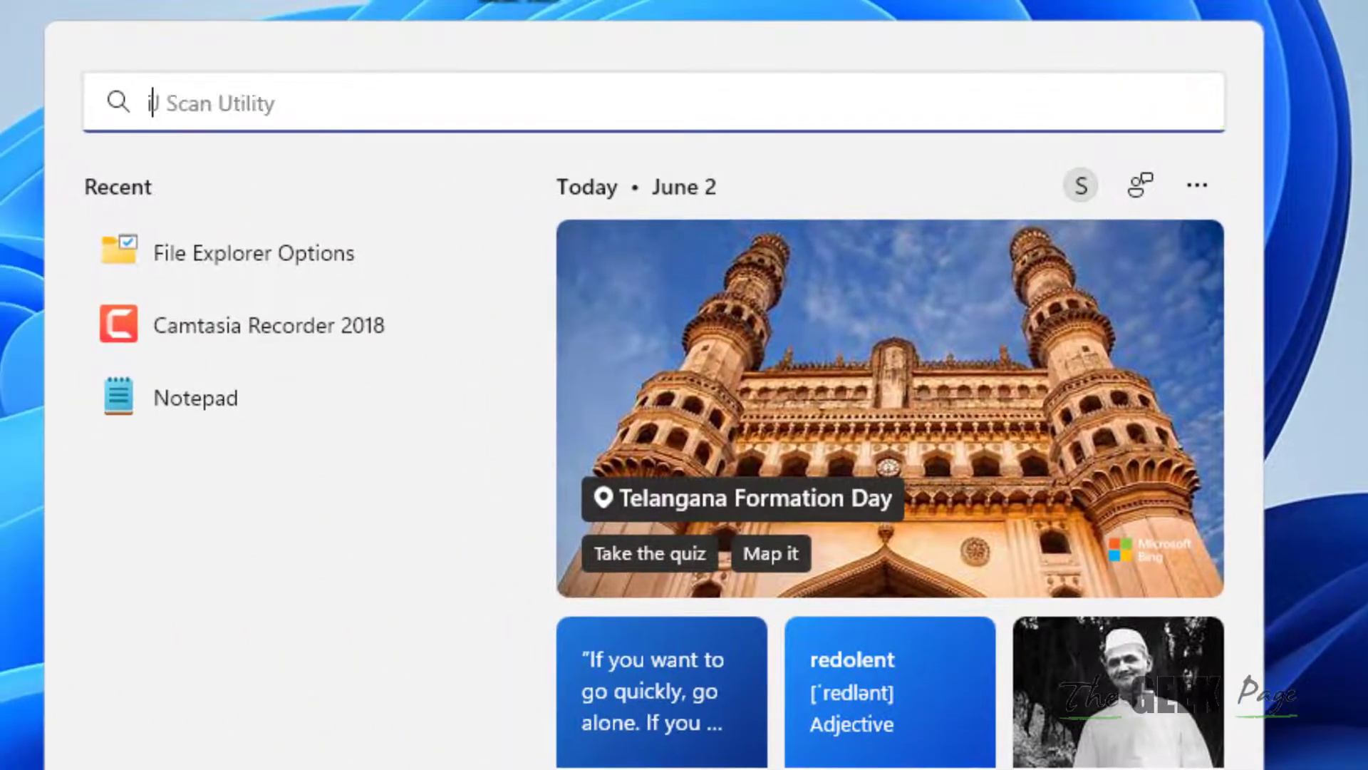
text(indexing )
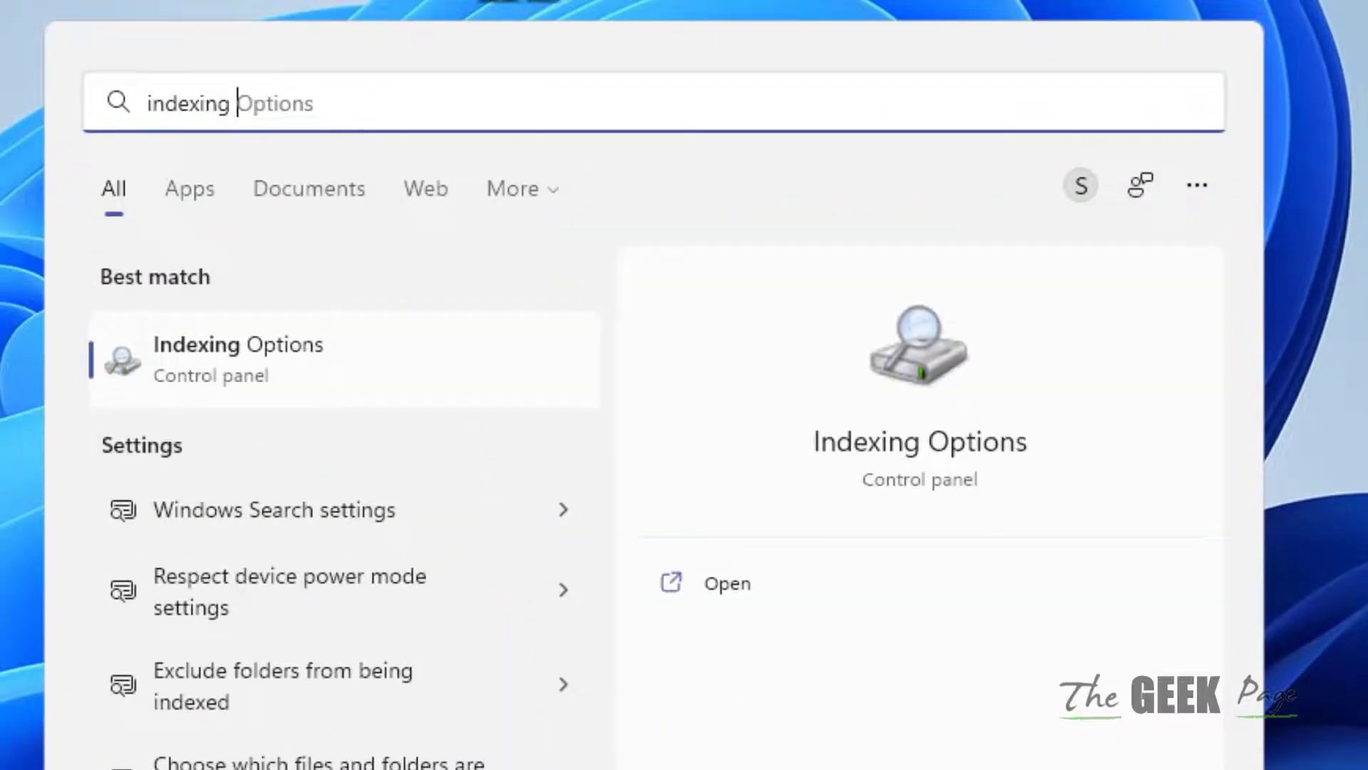
text(options)
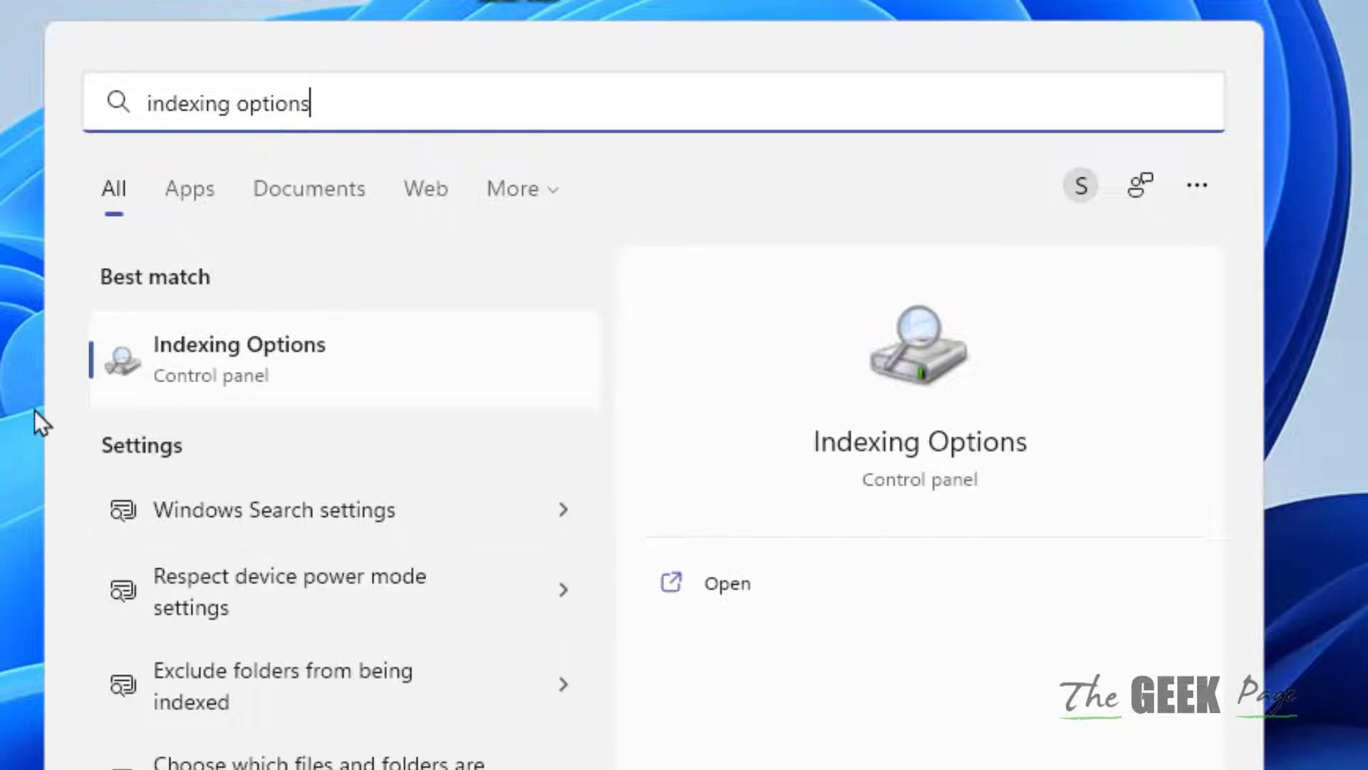
- Open Indexing Options from the 'indexing options' search result
click(251, 365)
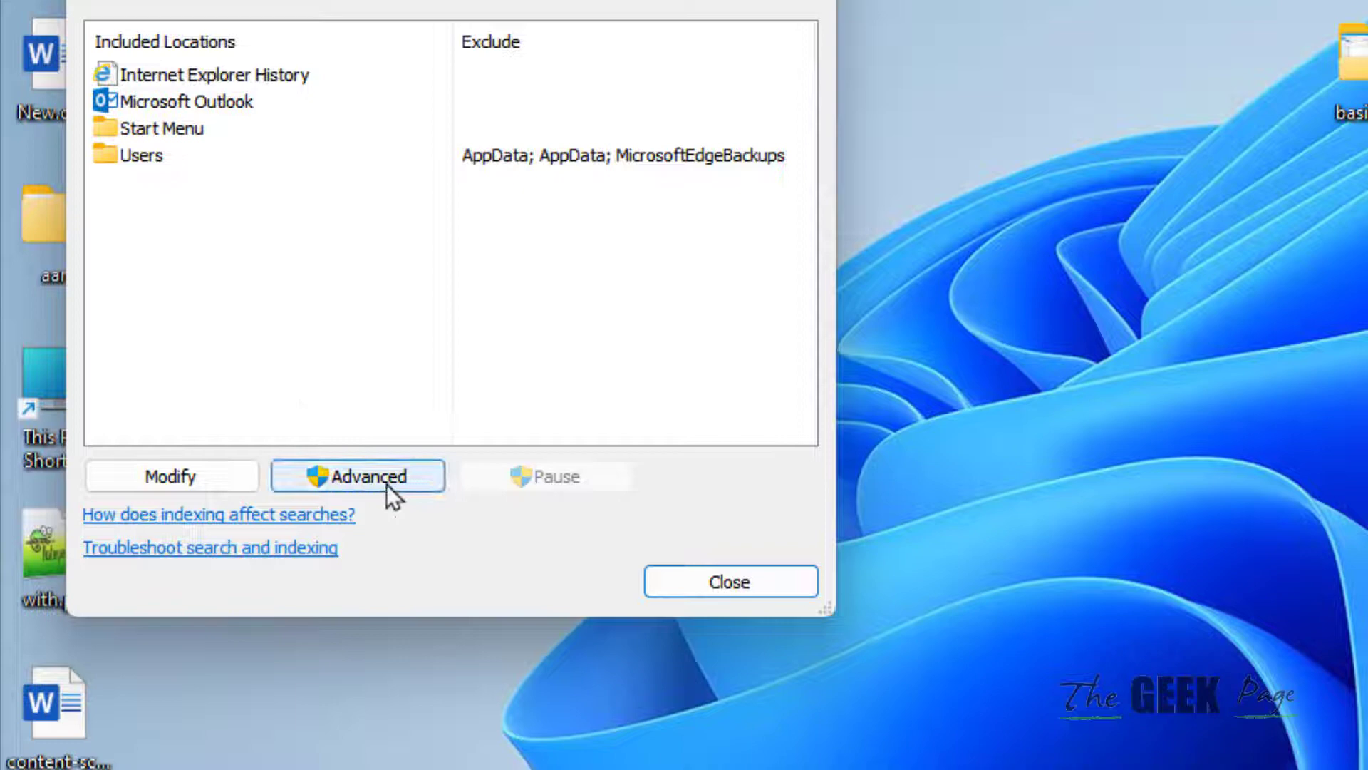
- Open the Advanced indexing settings, then close that dialog
click(371, 477)
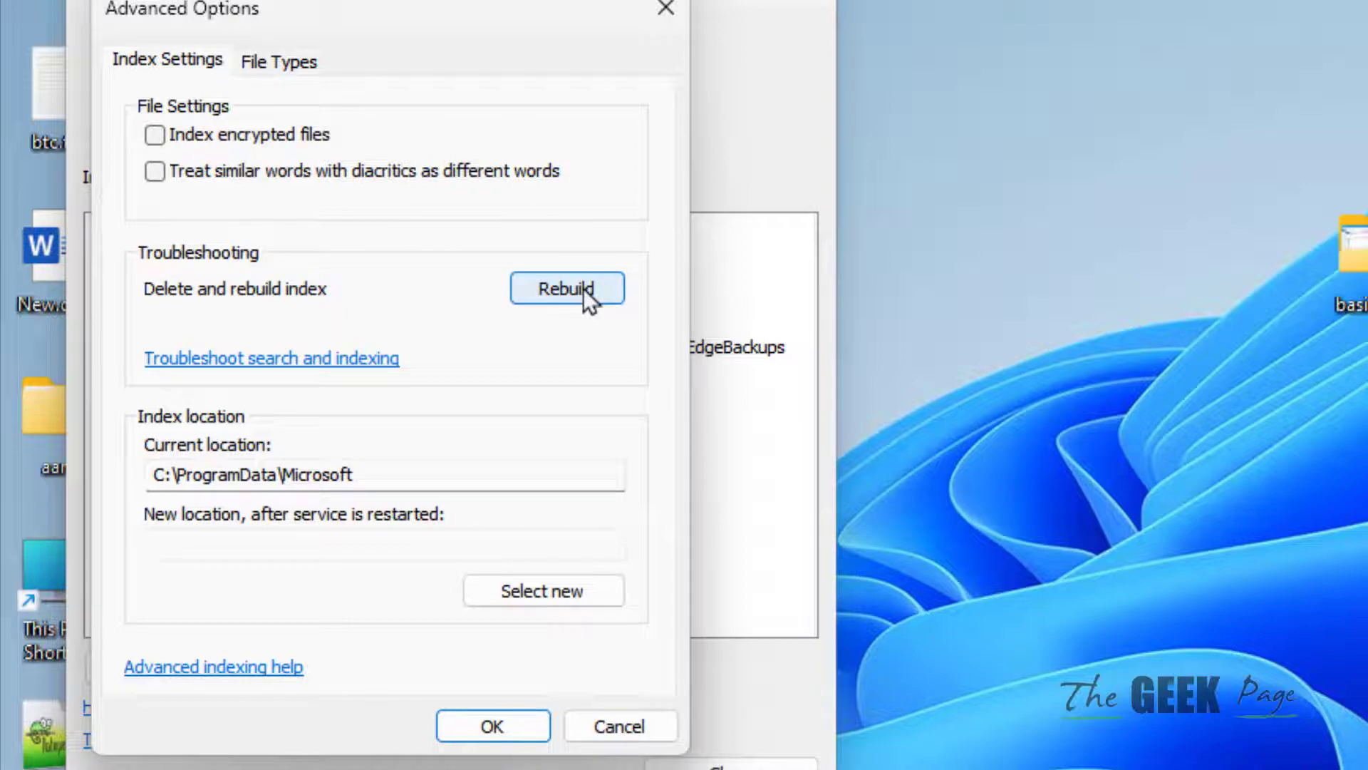
click(667, 12)
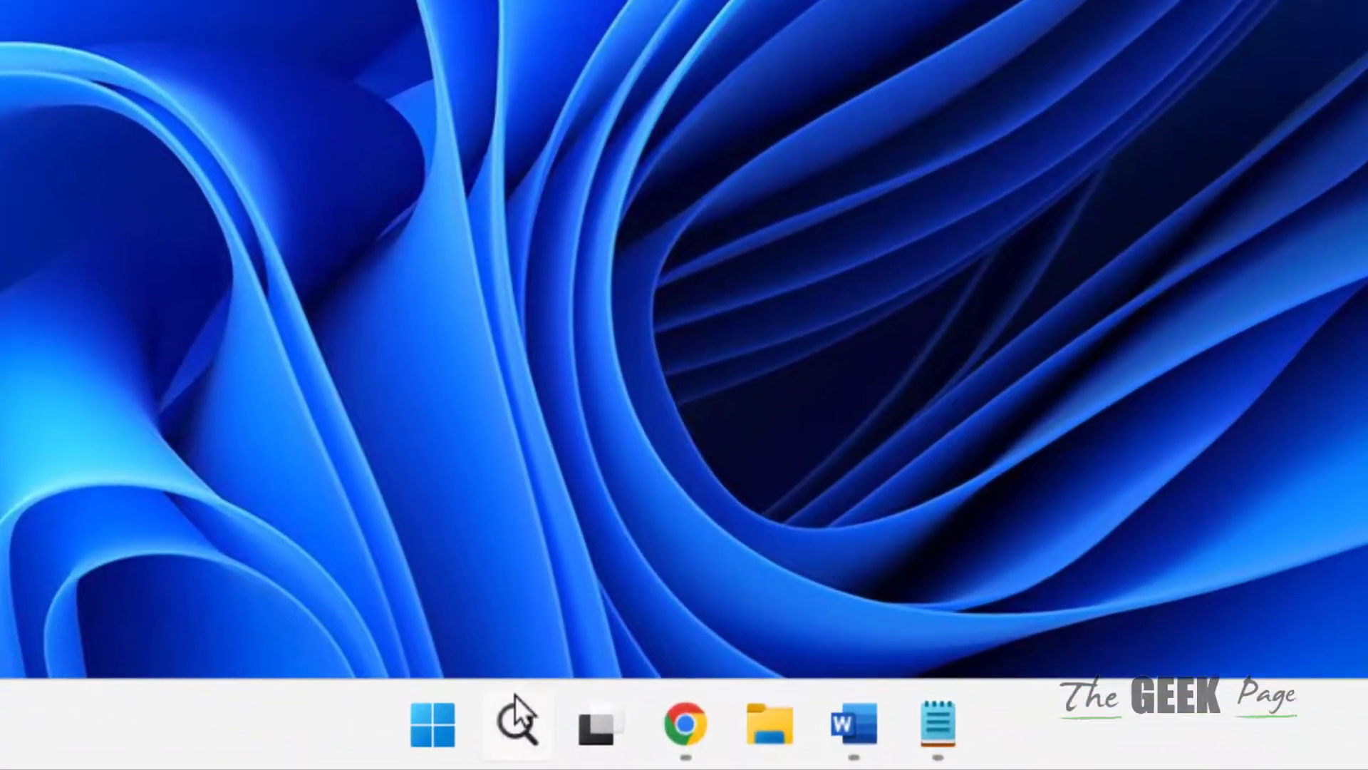
- Paste %AppData%\Microsoft\Windows\Recent\AutomaticDestinations into the Run dialog and open it
right_click(433, 725)
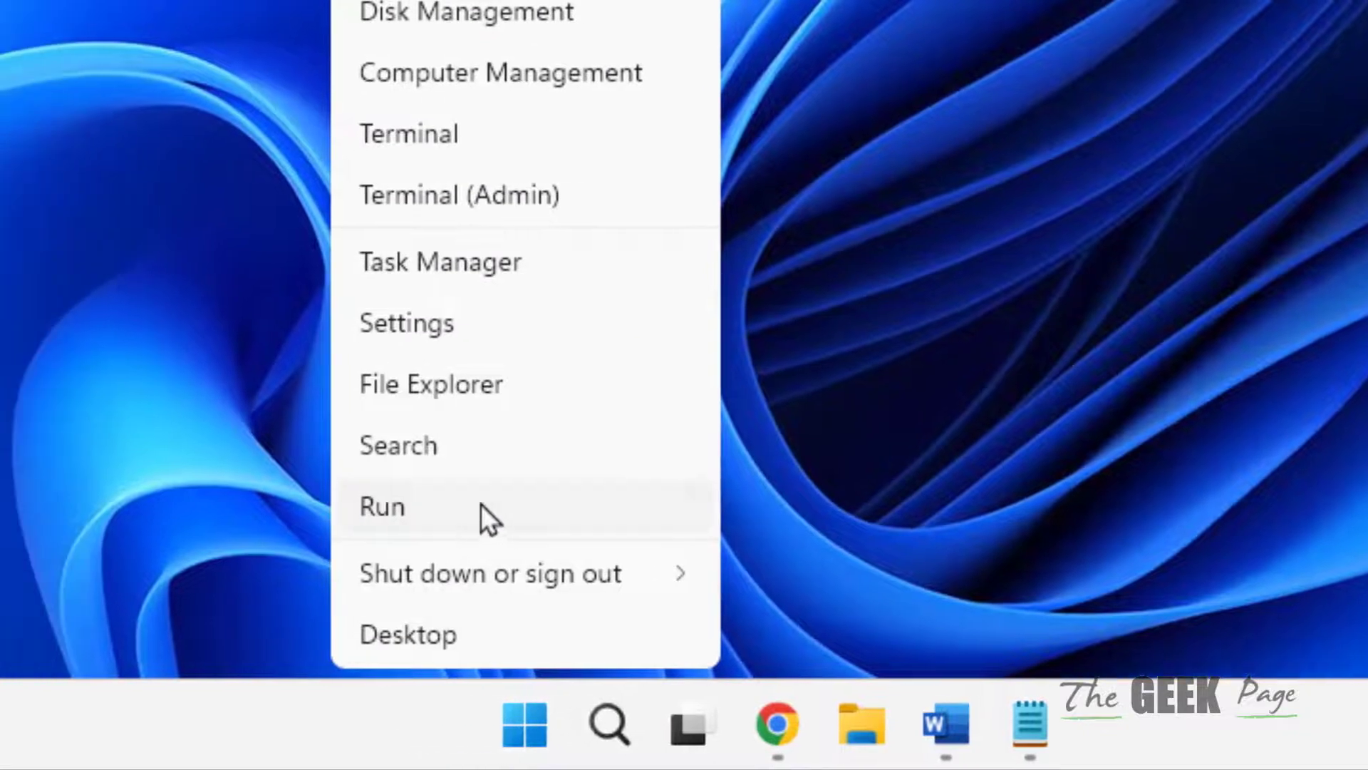
click(405, 512)
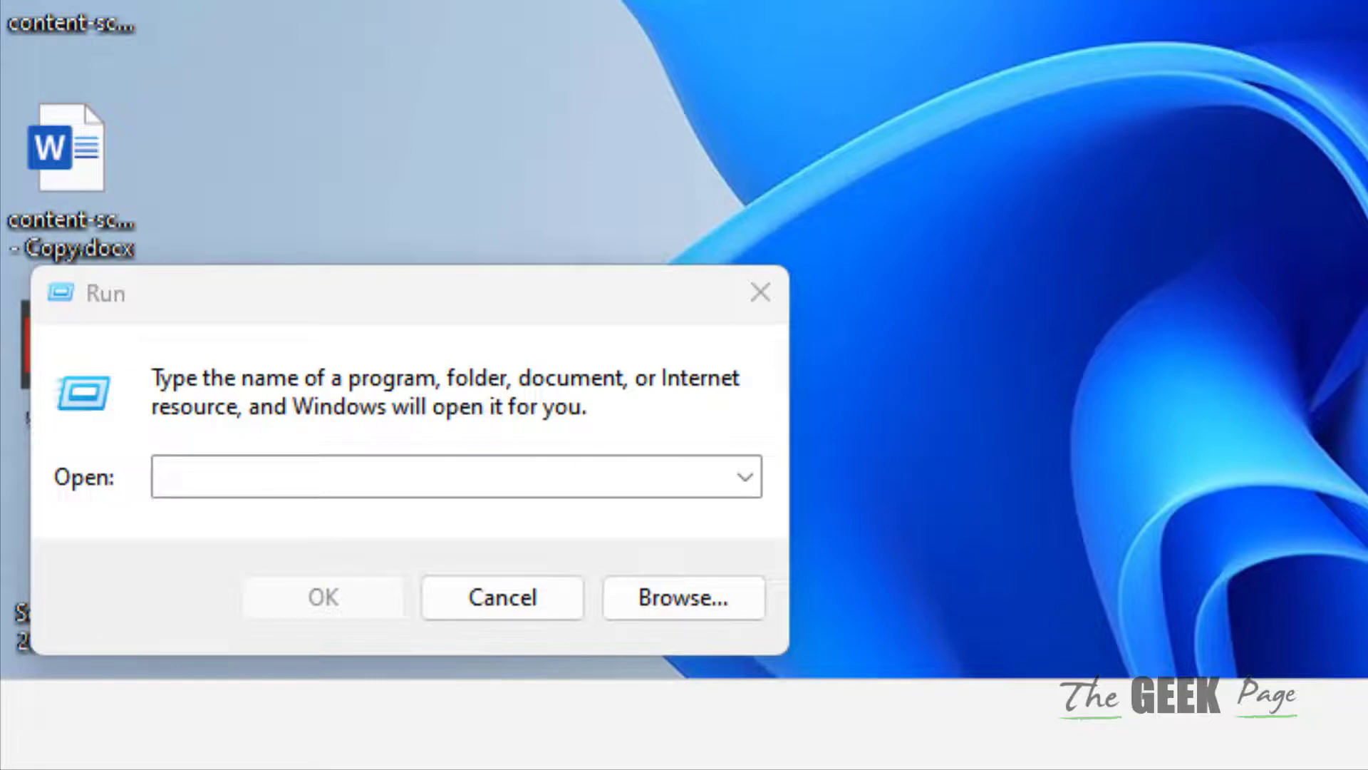
click(362, 490)
right_click(362, 481)
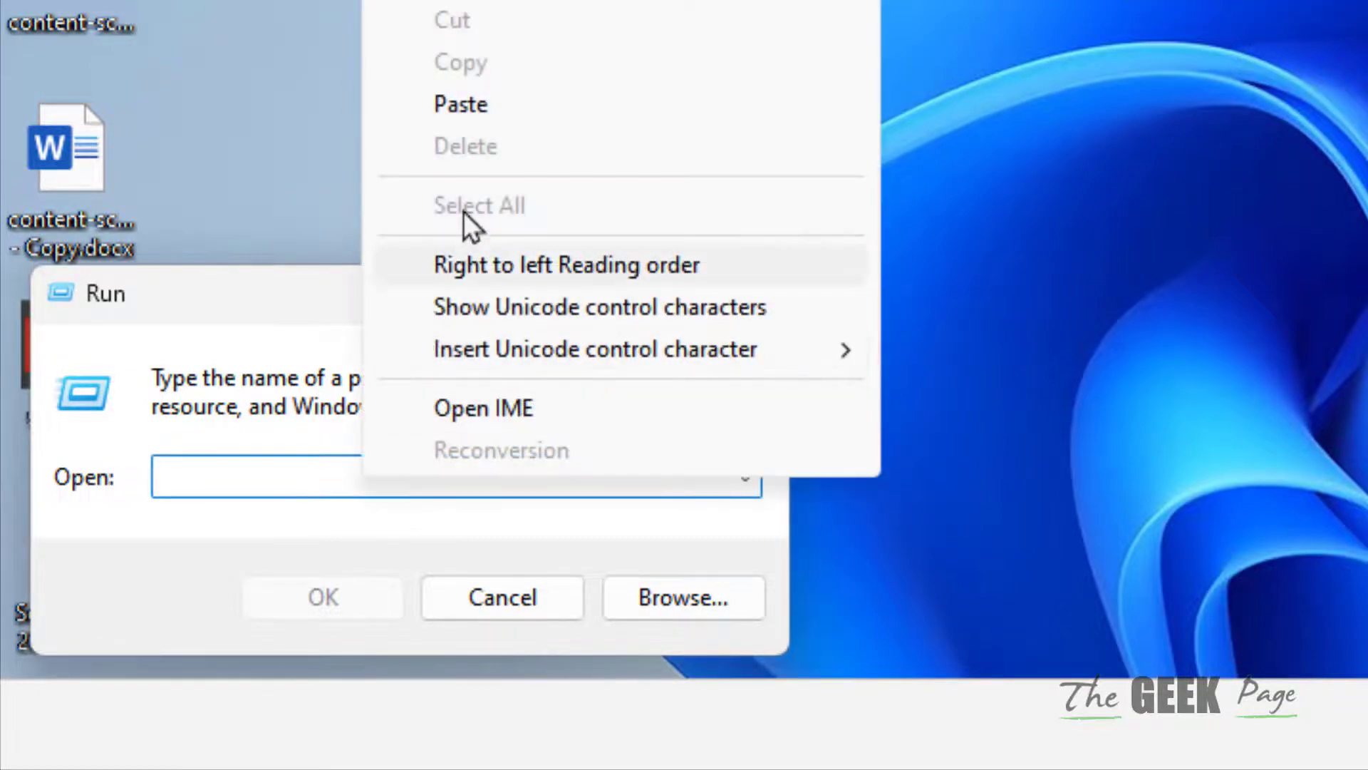
click(503, 96)
click(323, 596)
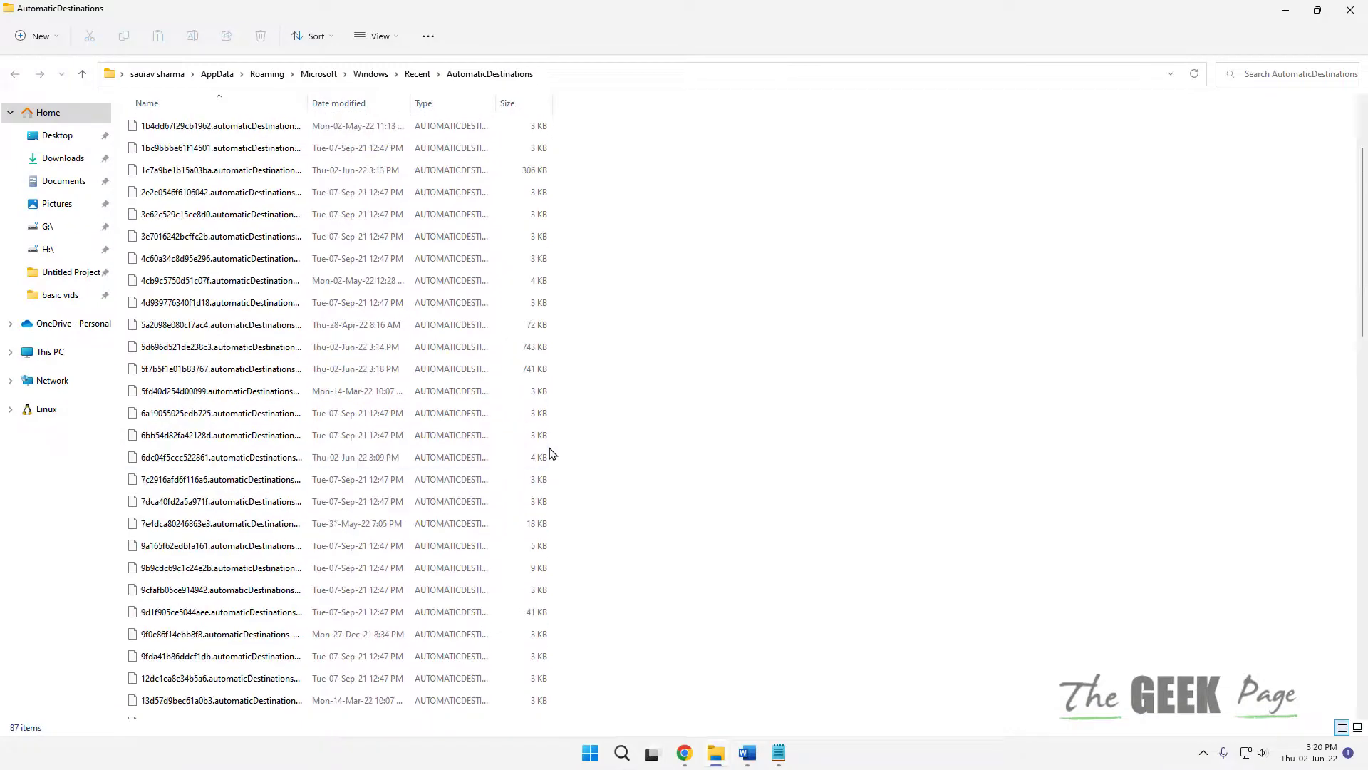
- Select and delete all 87 AutomaticDestinations files, confirming the move to the Recycle Bin
key(ctrl+a)
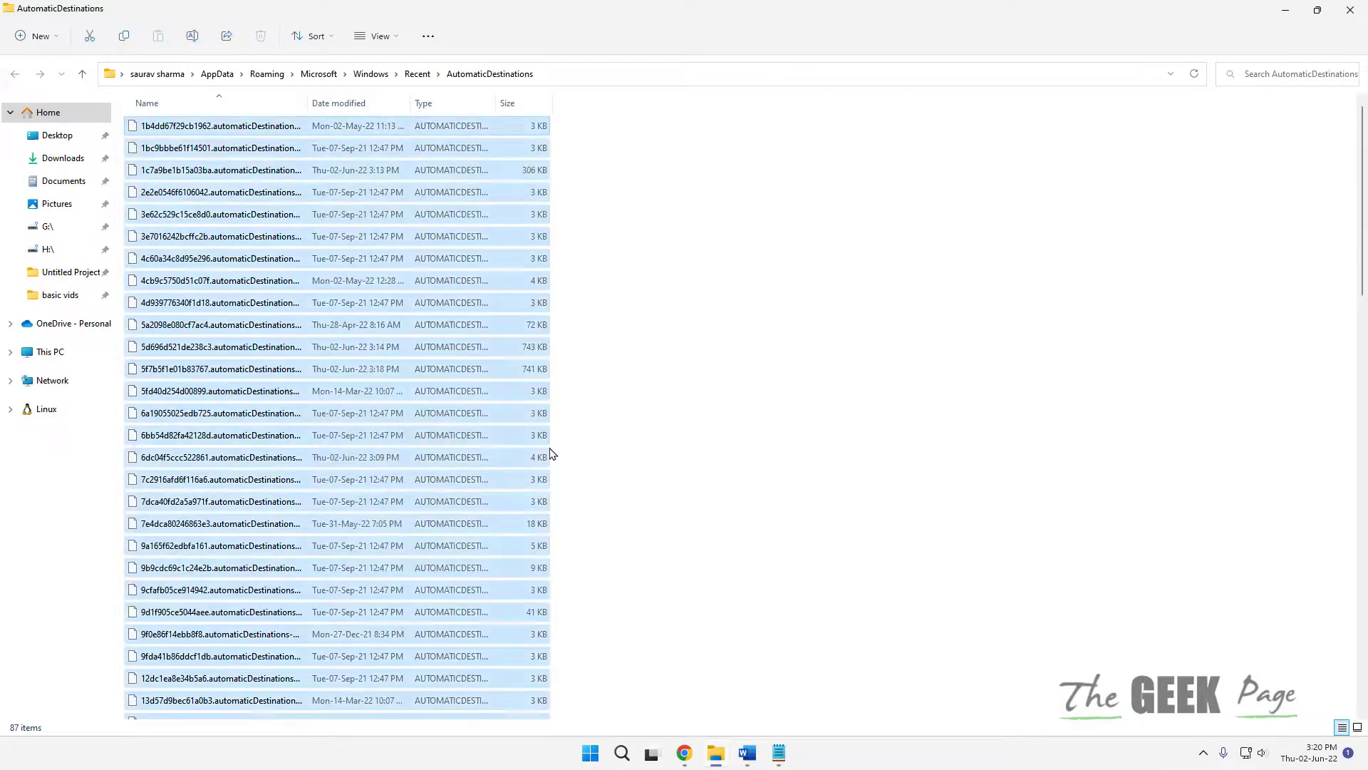
right_click(195, 259)
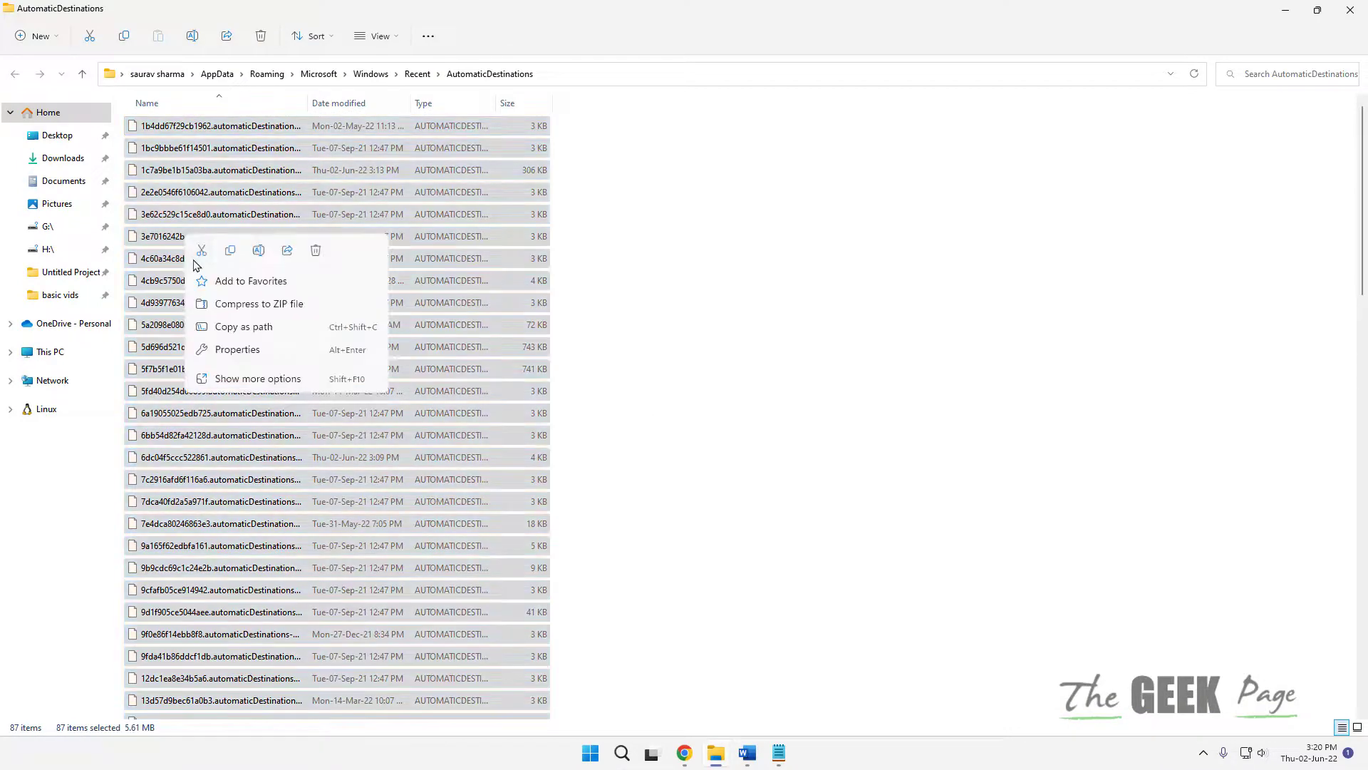
click(316, 254)
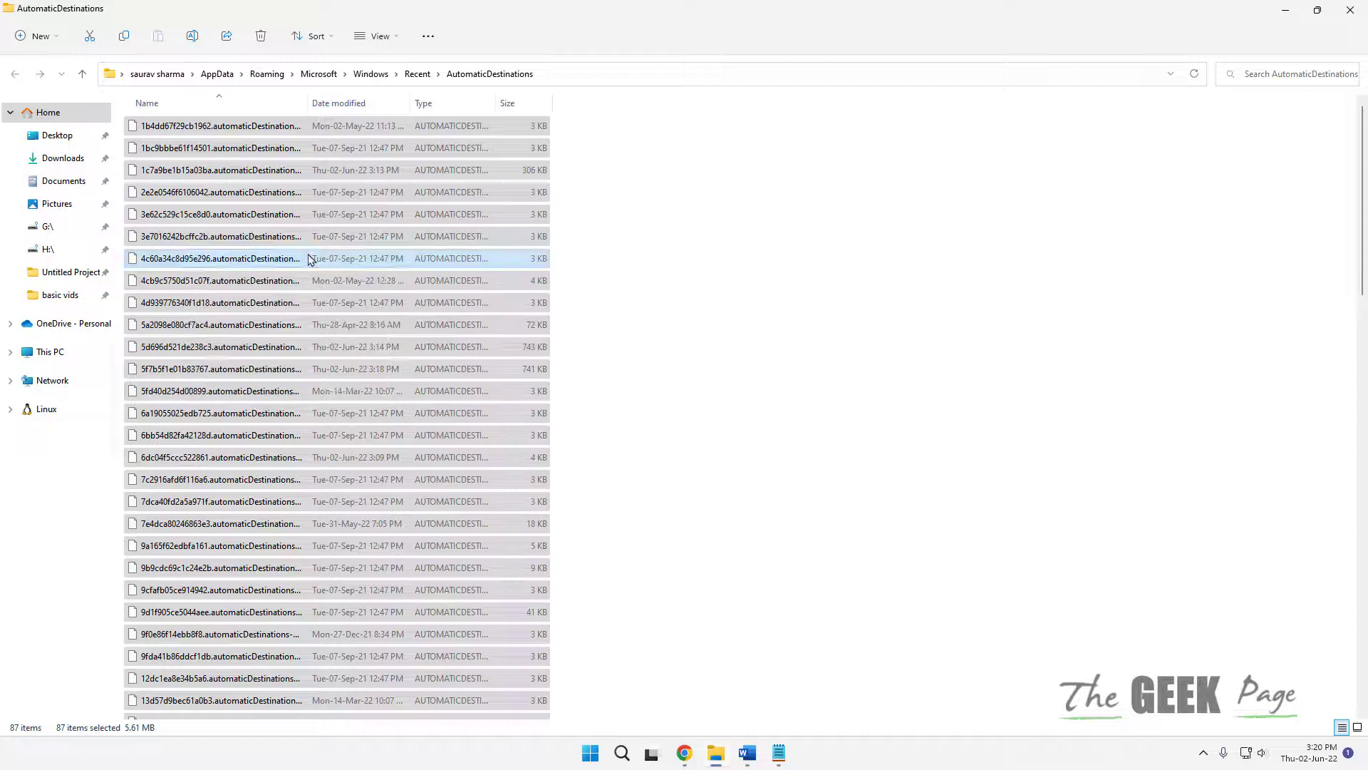
click(743, 388)
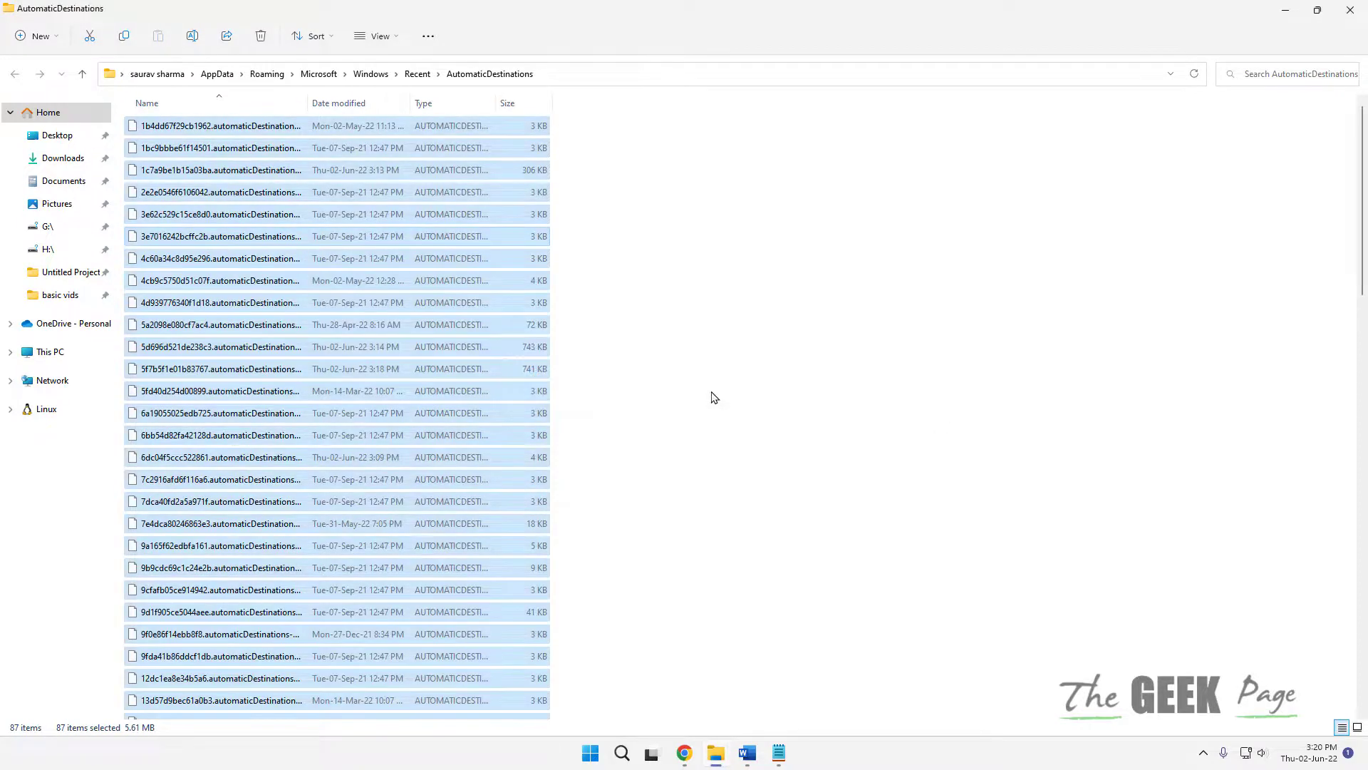
- Delete the three recreated files, confirm, and close the folder window
key(ctrl+a)
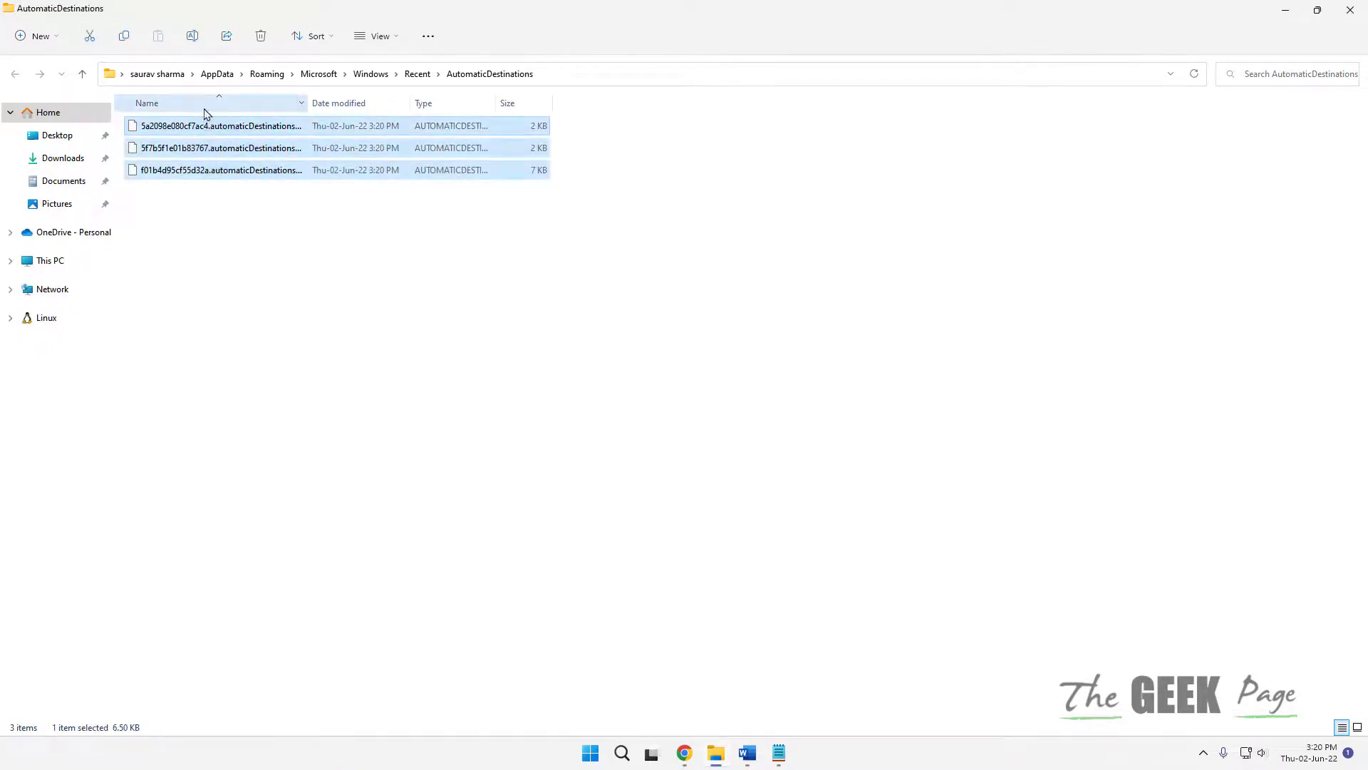
key(ctrl+a)
right_click(143, 153)
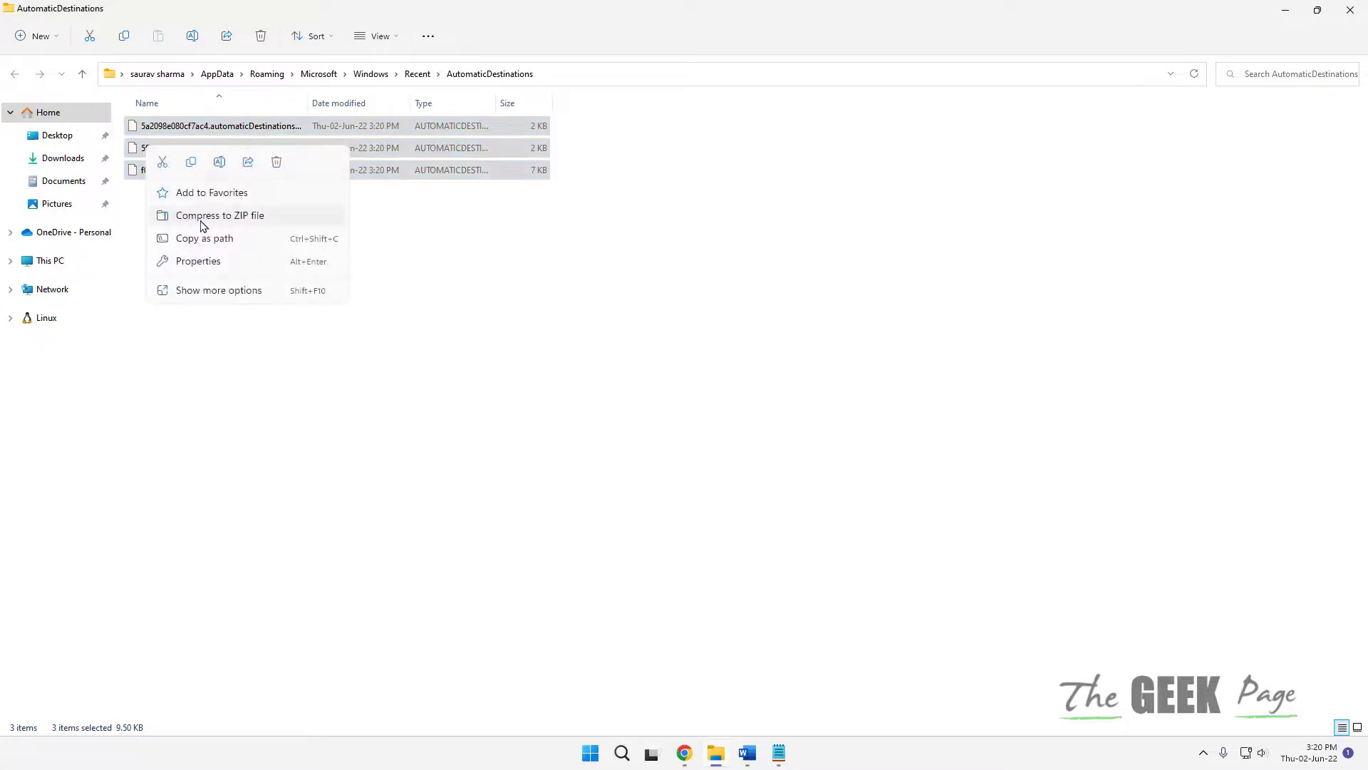
click(276, 162)
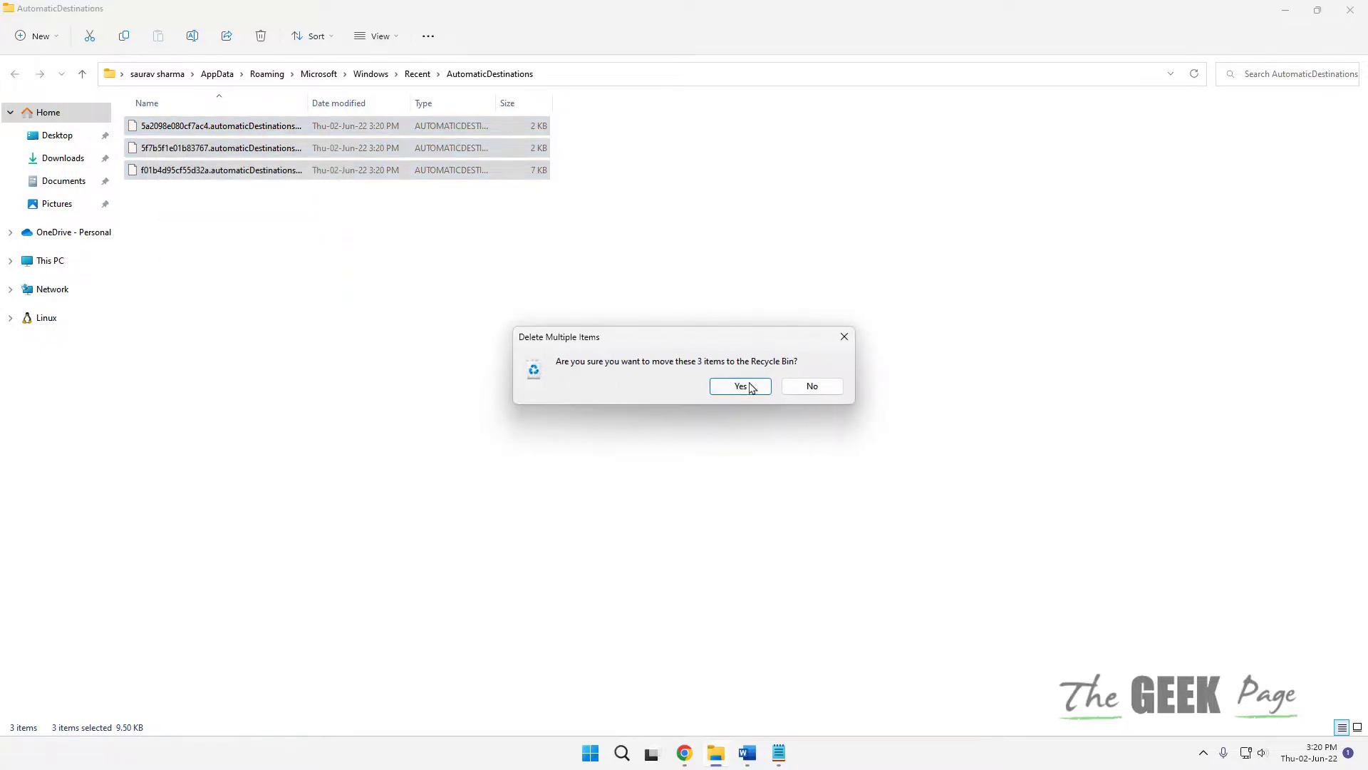
click(748, 387)
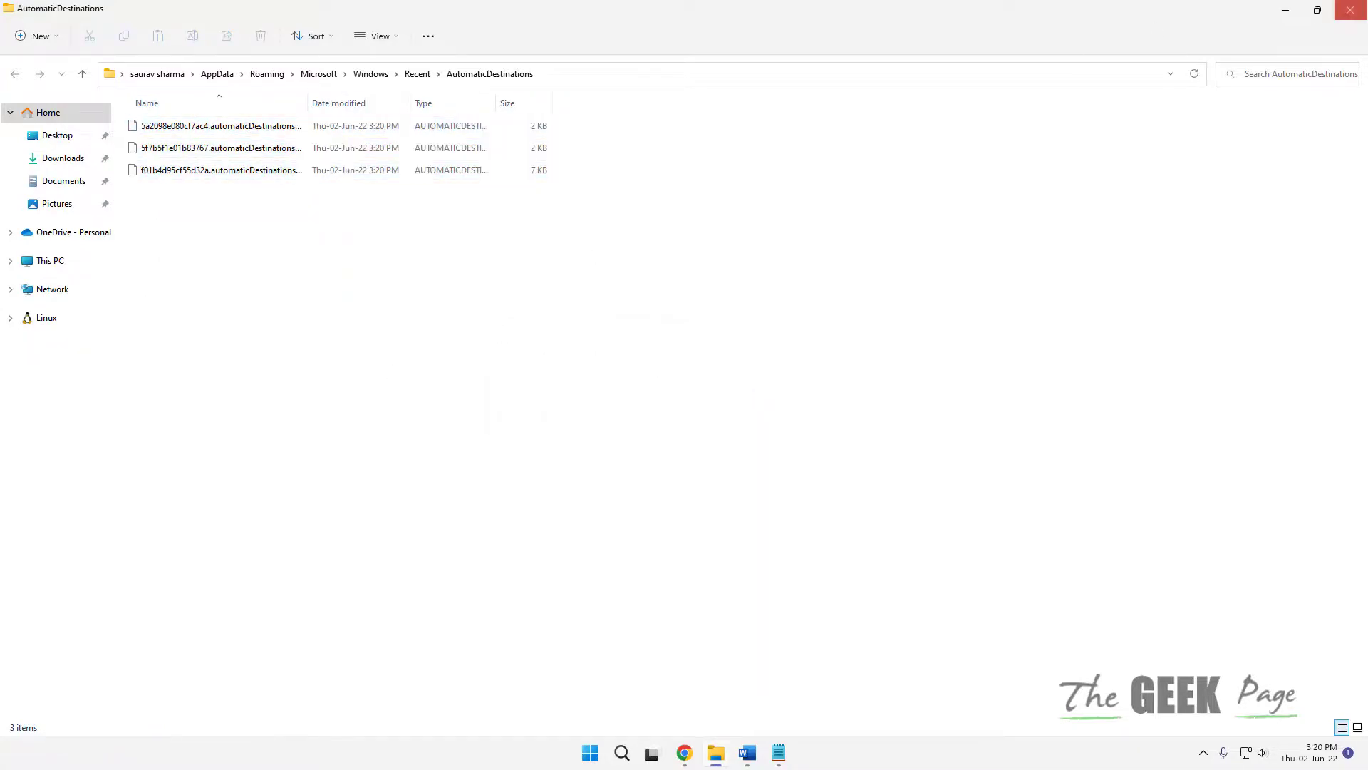
click(1350, 10)
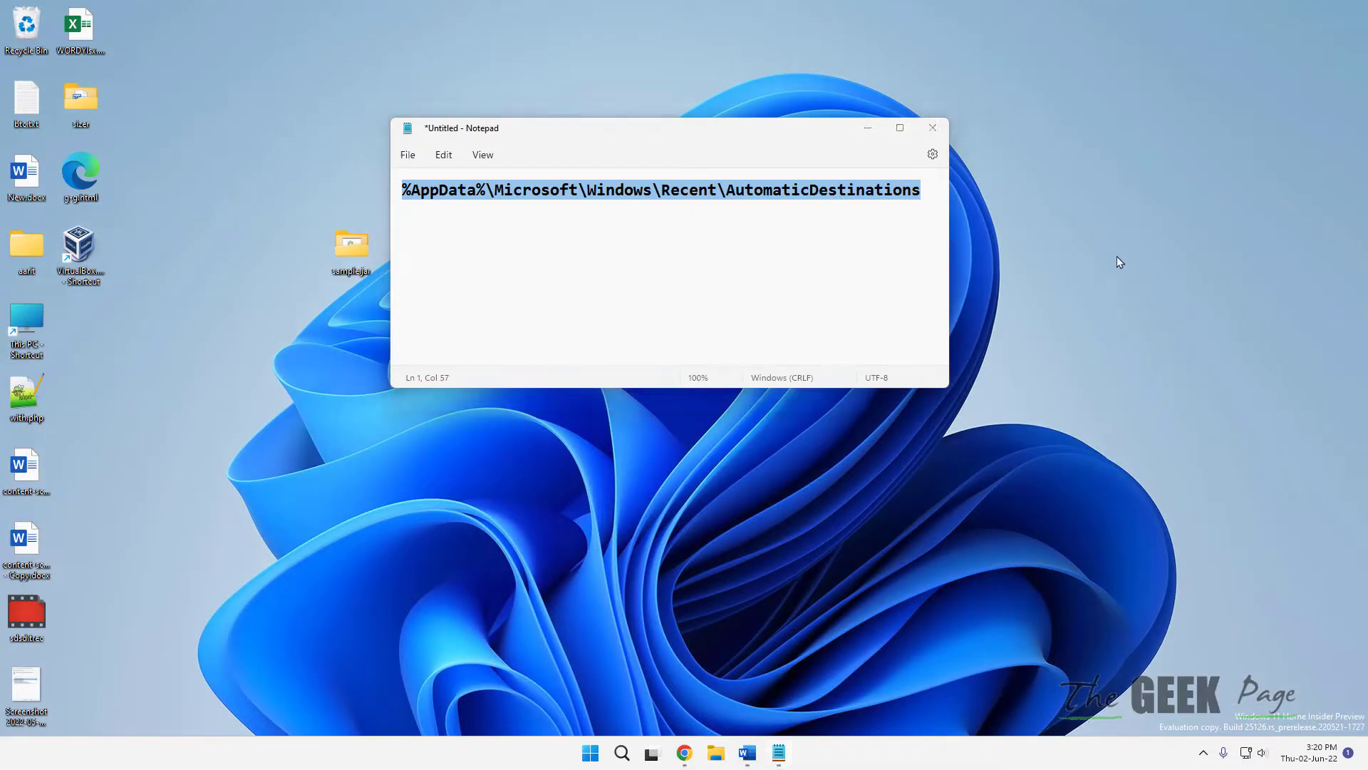